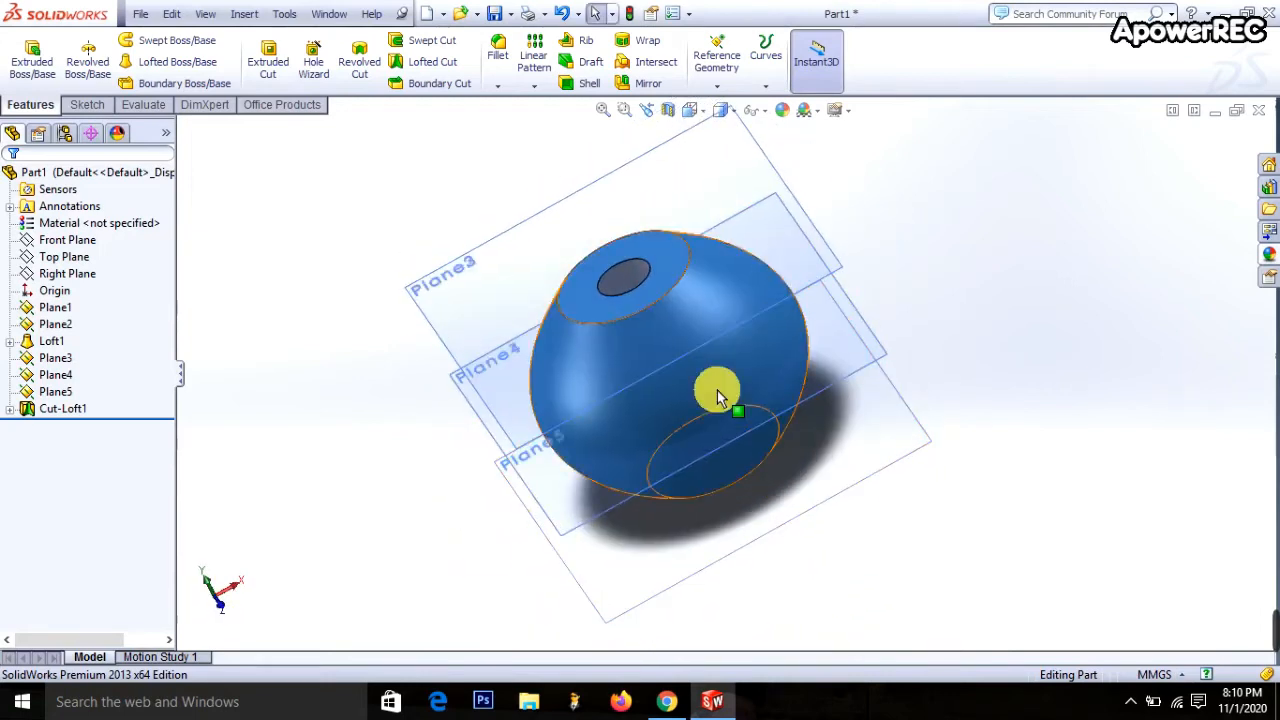
Preview a section view of the hollow part through the Front Plane to examine its interior, and close it without keeping the section
click(667, 117)
middle_drag(997, 194, 966, 297)
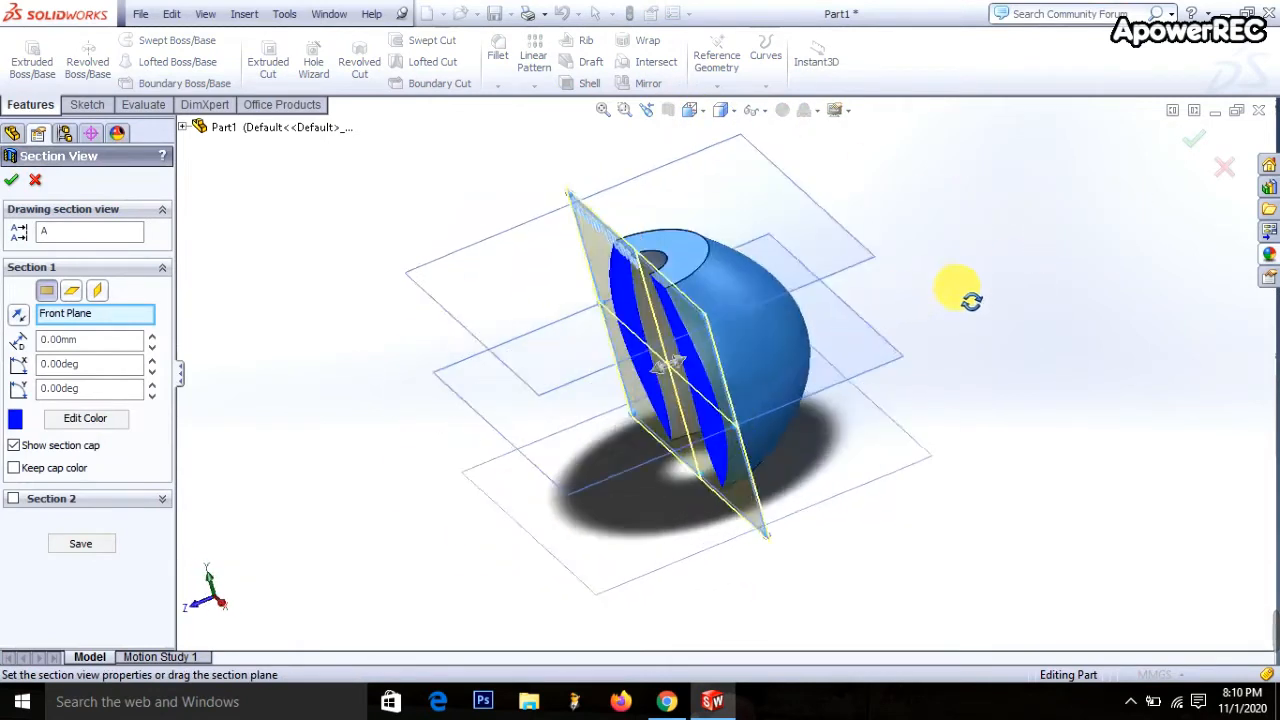
click(37, 182)
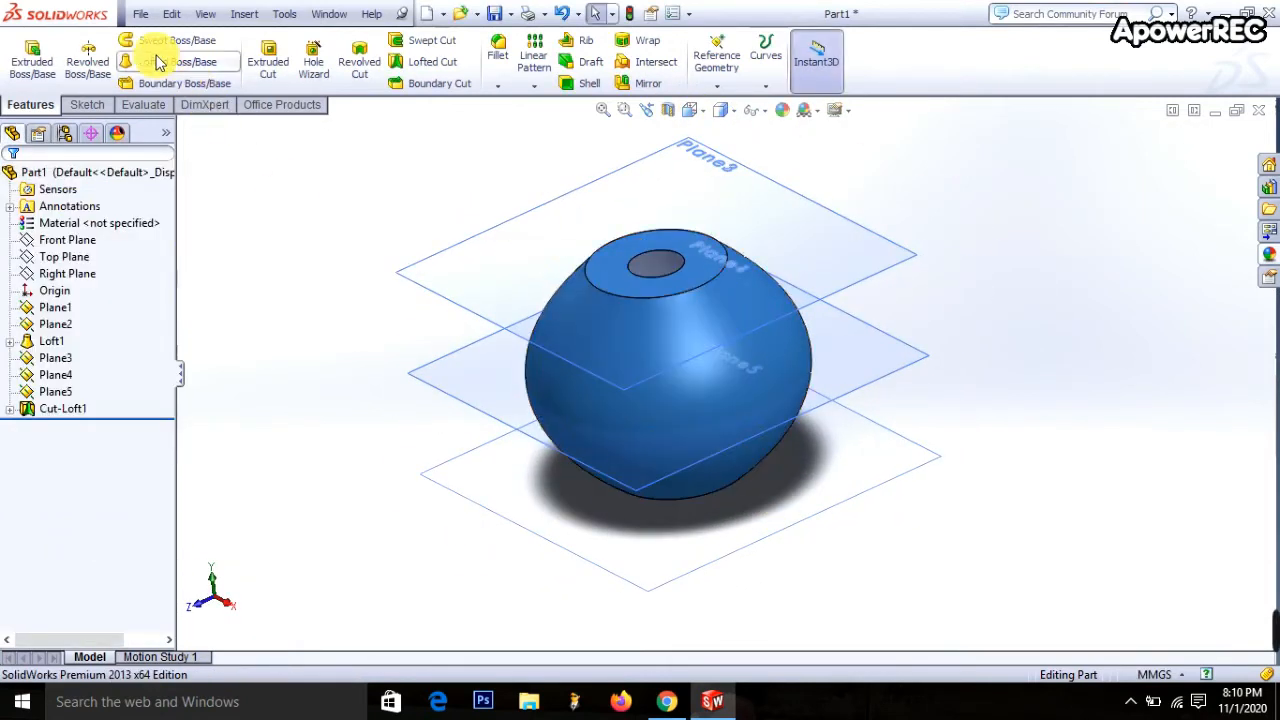
Create a new part document and set its unit system to MMGS (millimeter, gram, second)
click(140, 13)
click(340, 23)
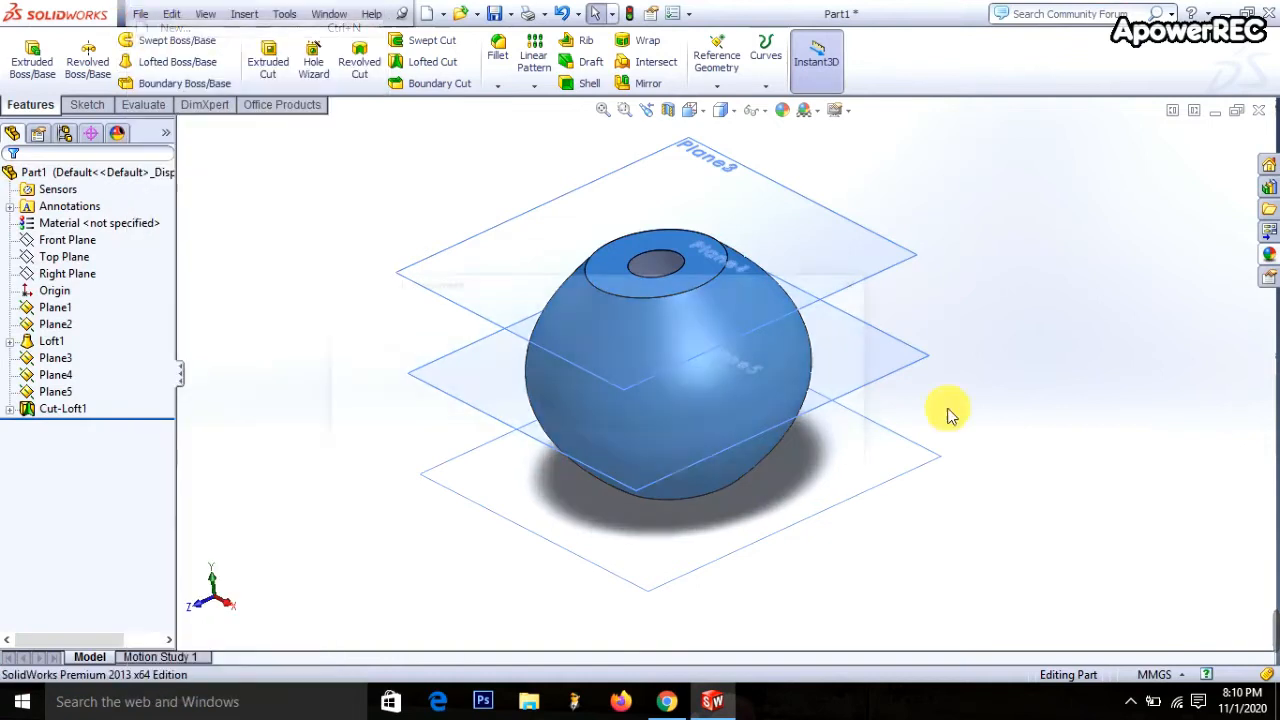
click(652, 611)
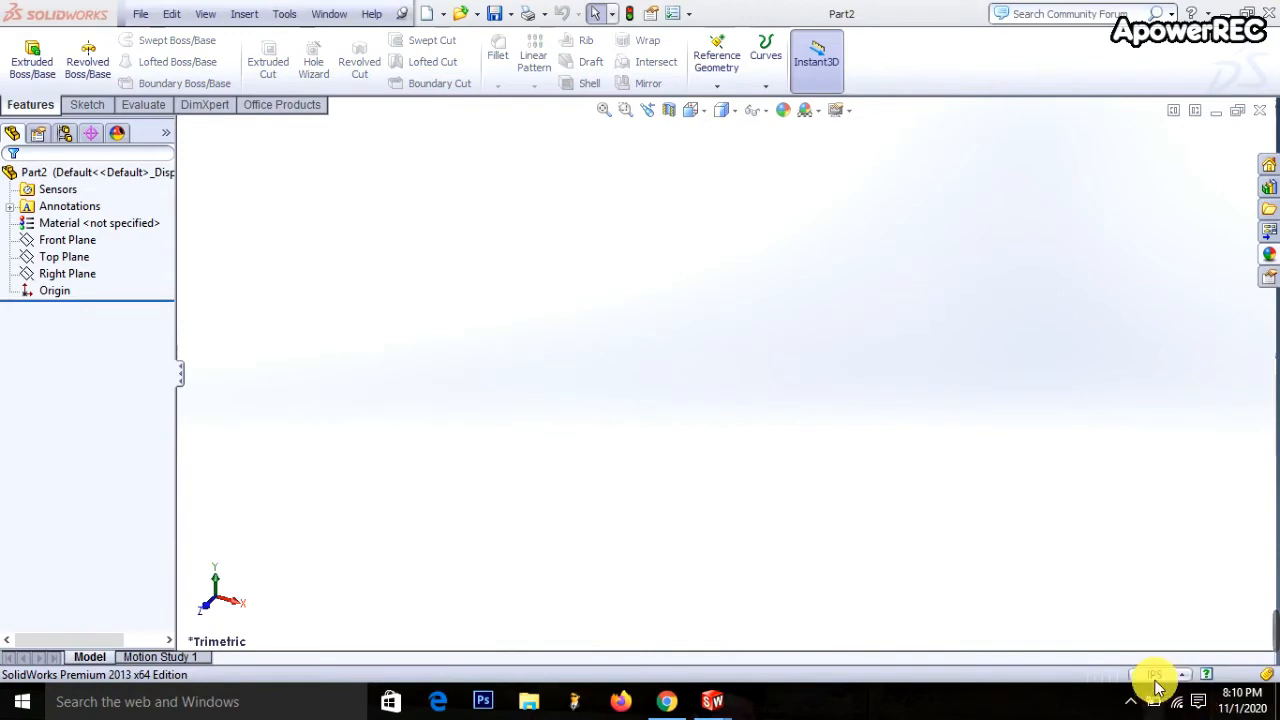
click(1154, 675)
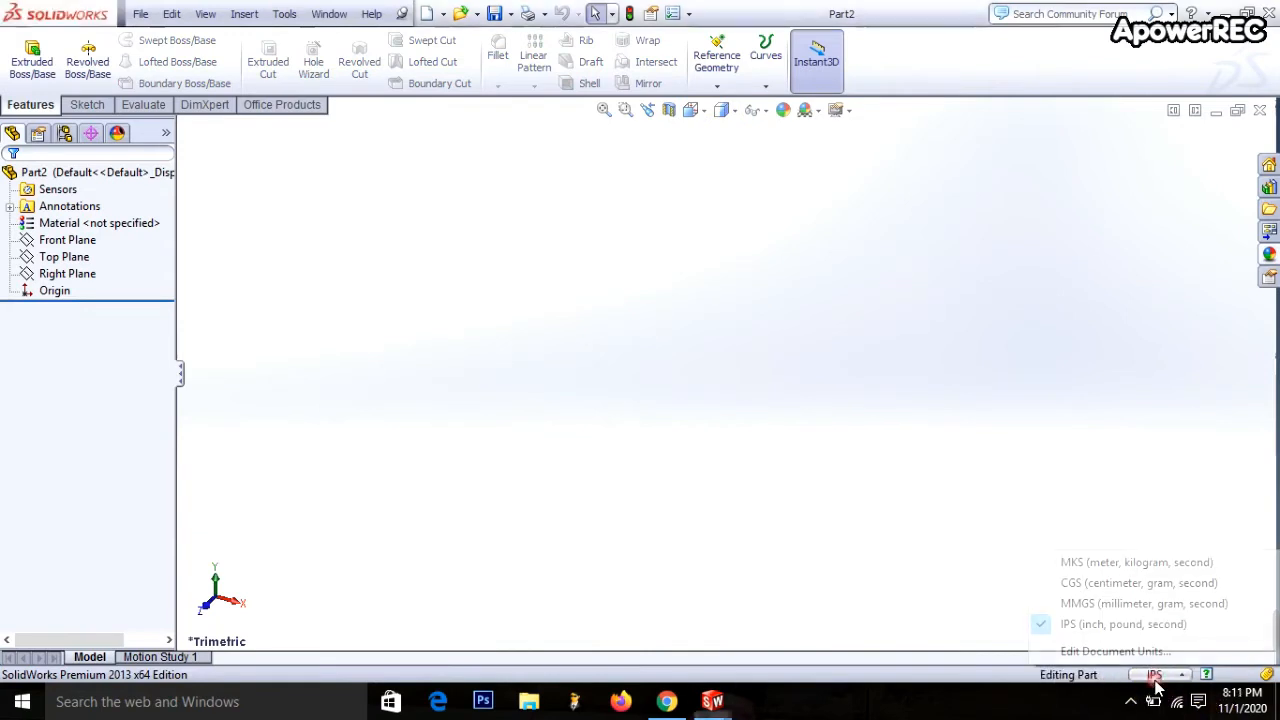
click(1085, 604)
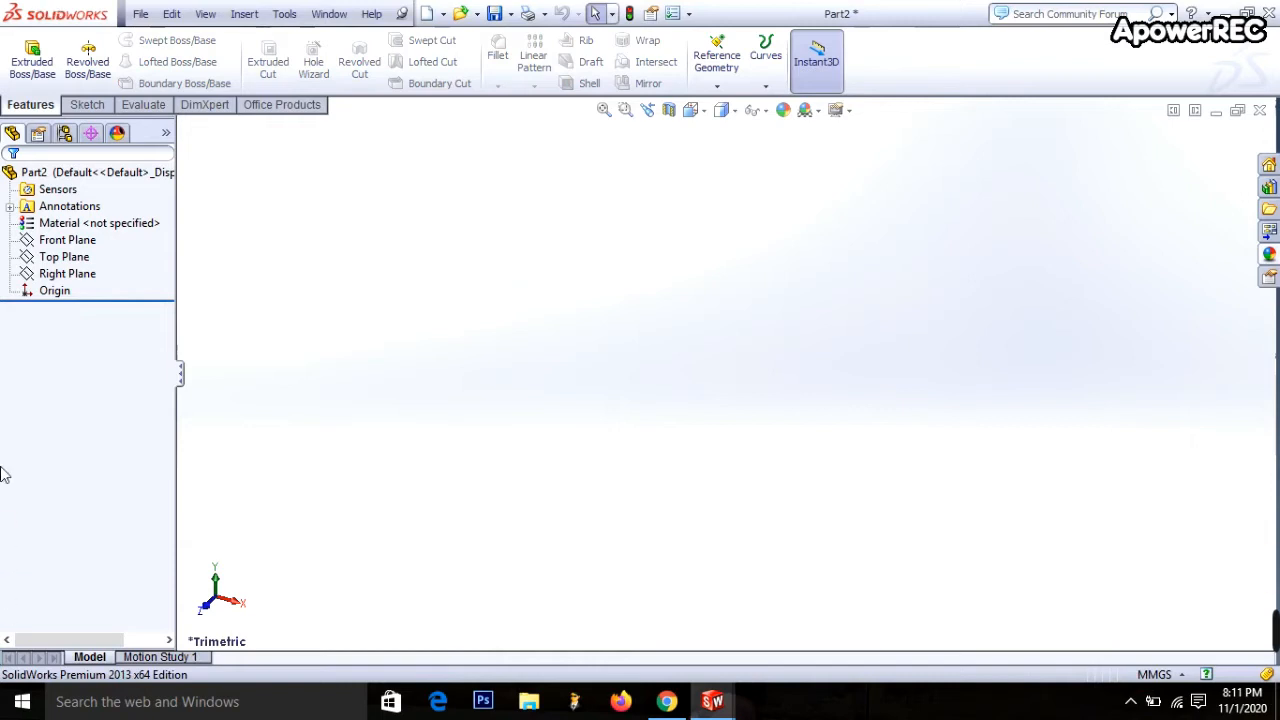
Sketch a 50 mm diameter circle centred on the origin on the Top Plane and exit the sketch
click(68, 257)
click(172, 243)
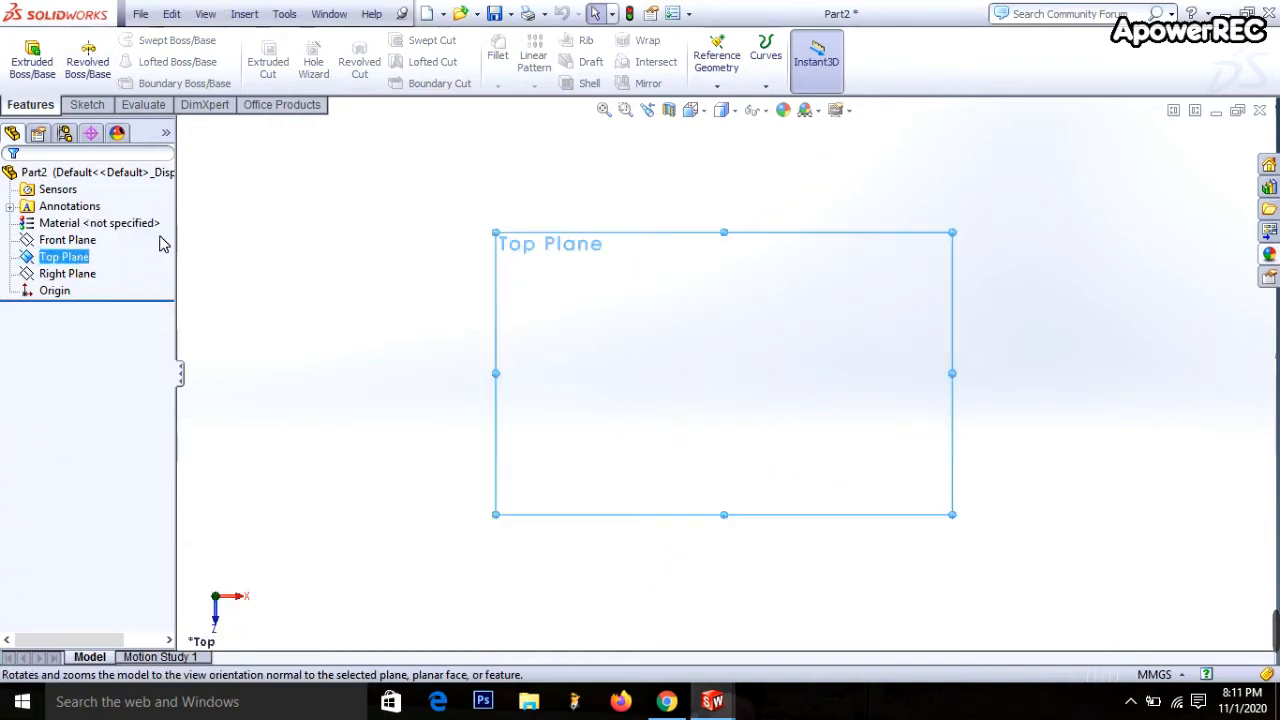
click(88, 105)
click(148, 42)
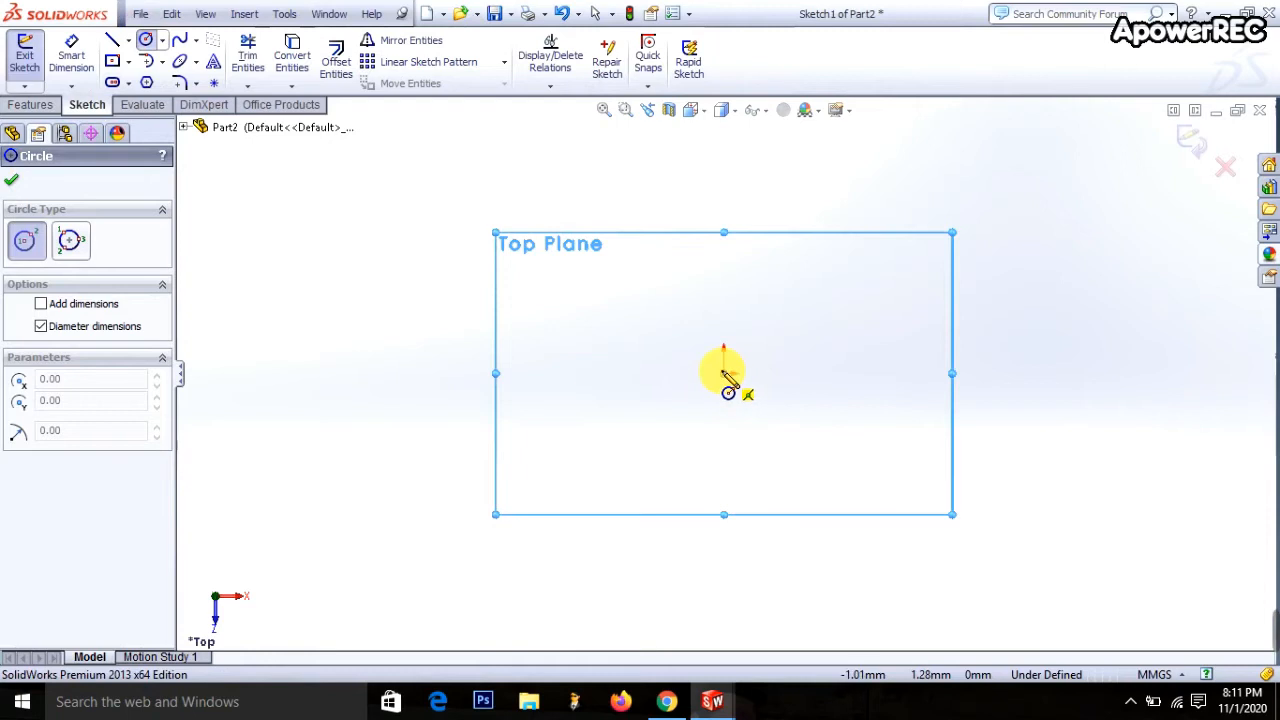
click(724, 373)
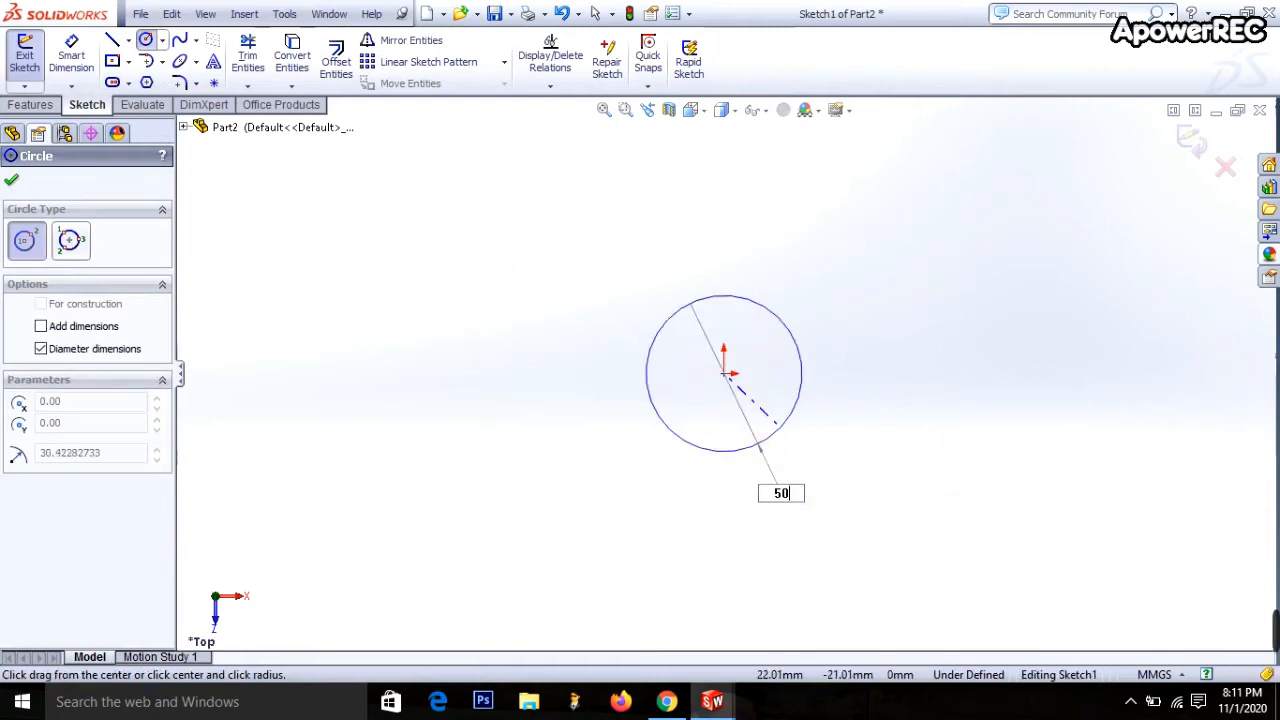
key(Return)
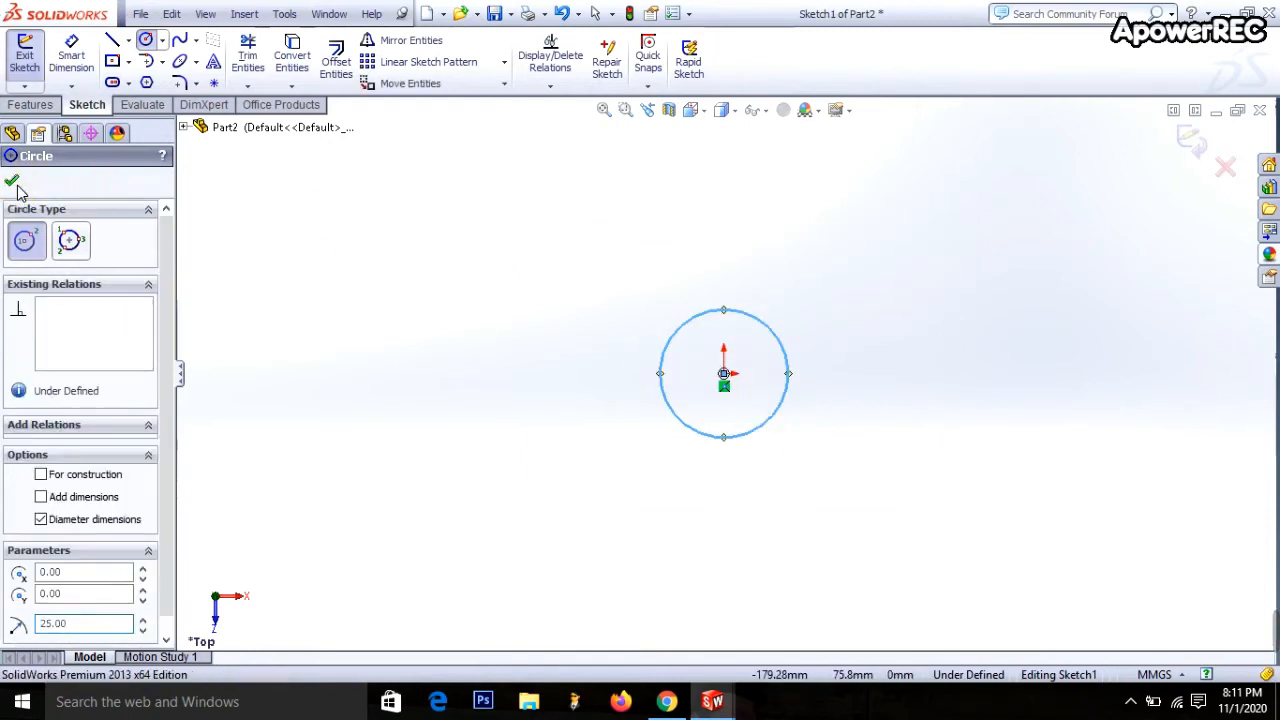
click(13, 182)
click(1189, 141)
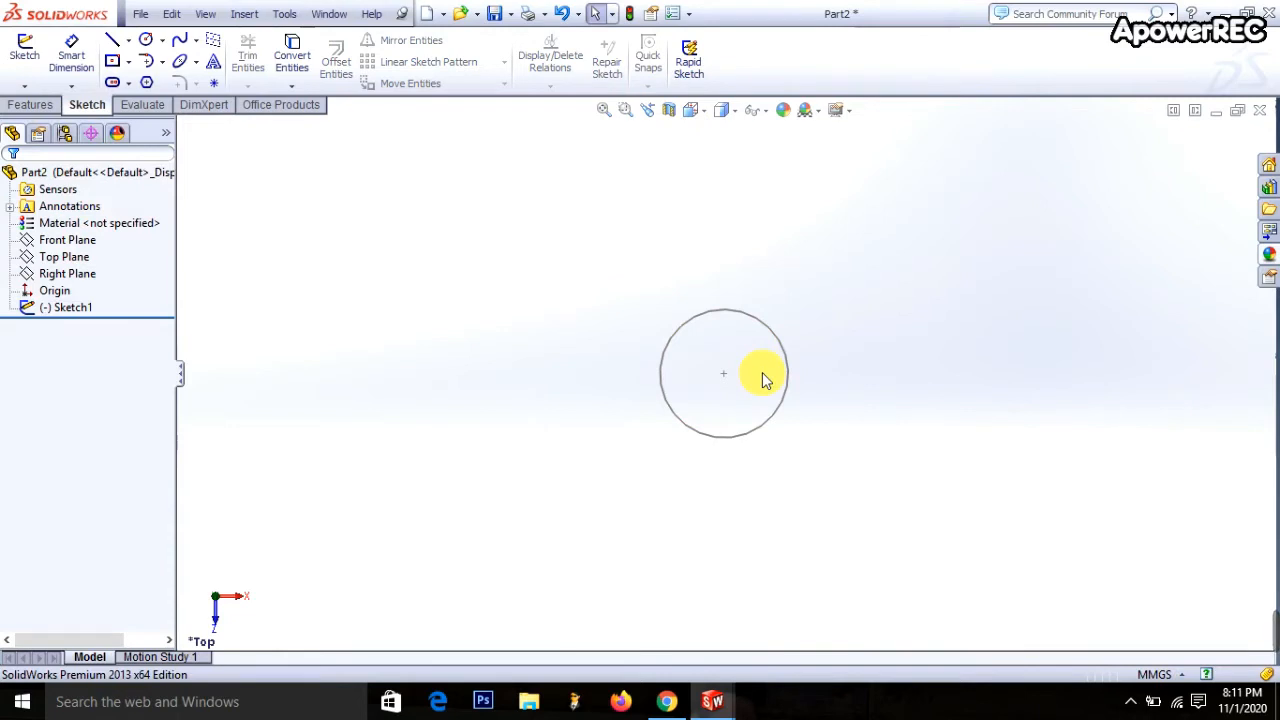
Create a reference plane offset 40 mm above the Top Plane
key(ctrl+7)
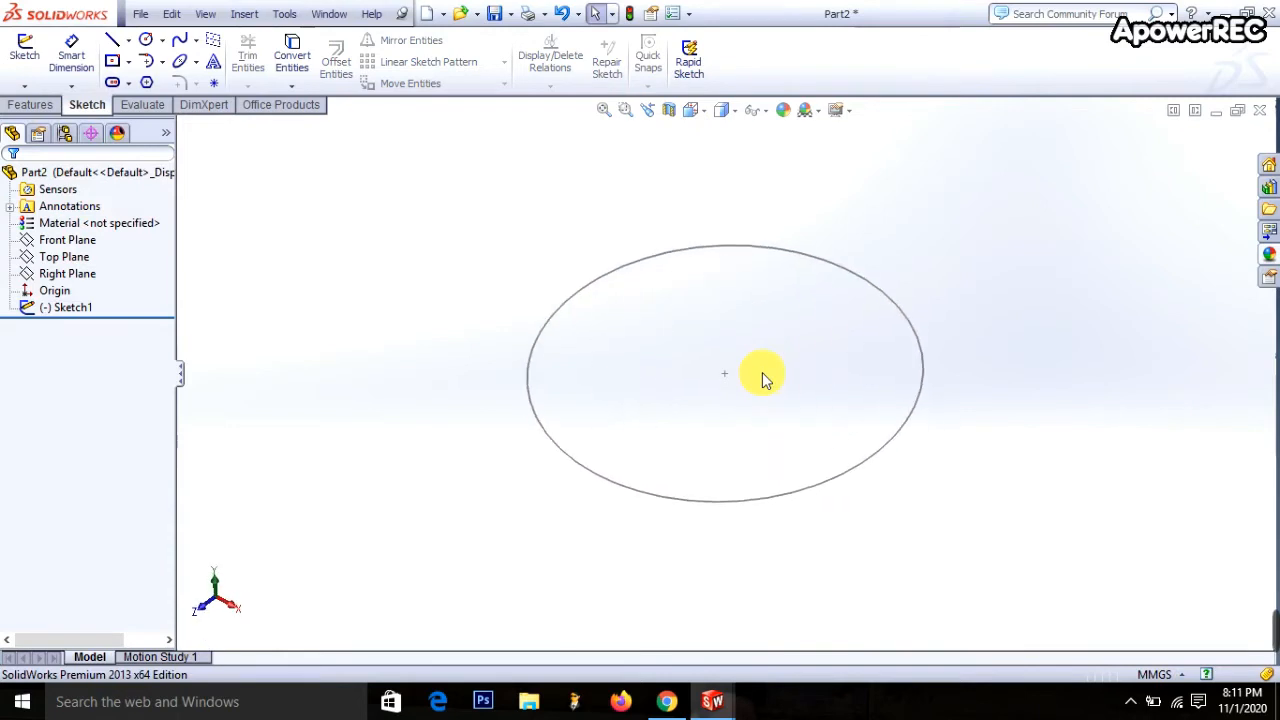
click(84, 260)
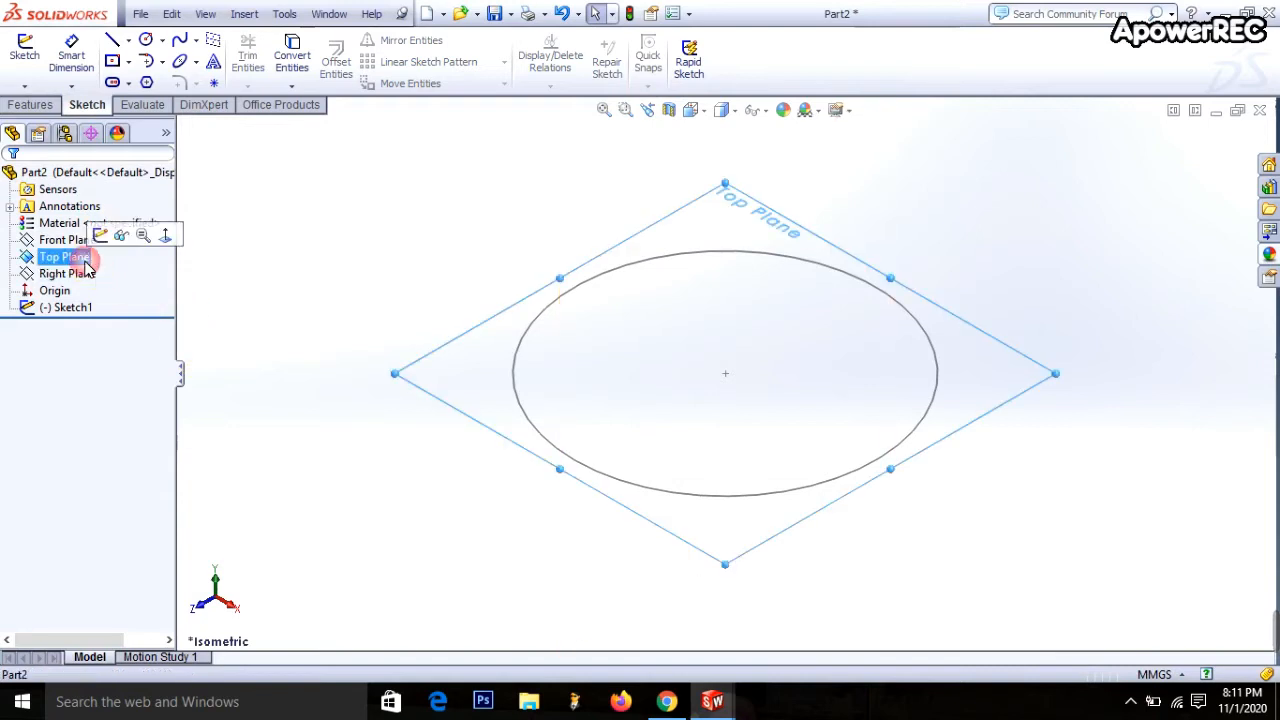
click(40, 108)
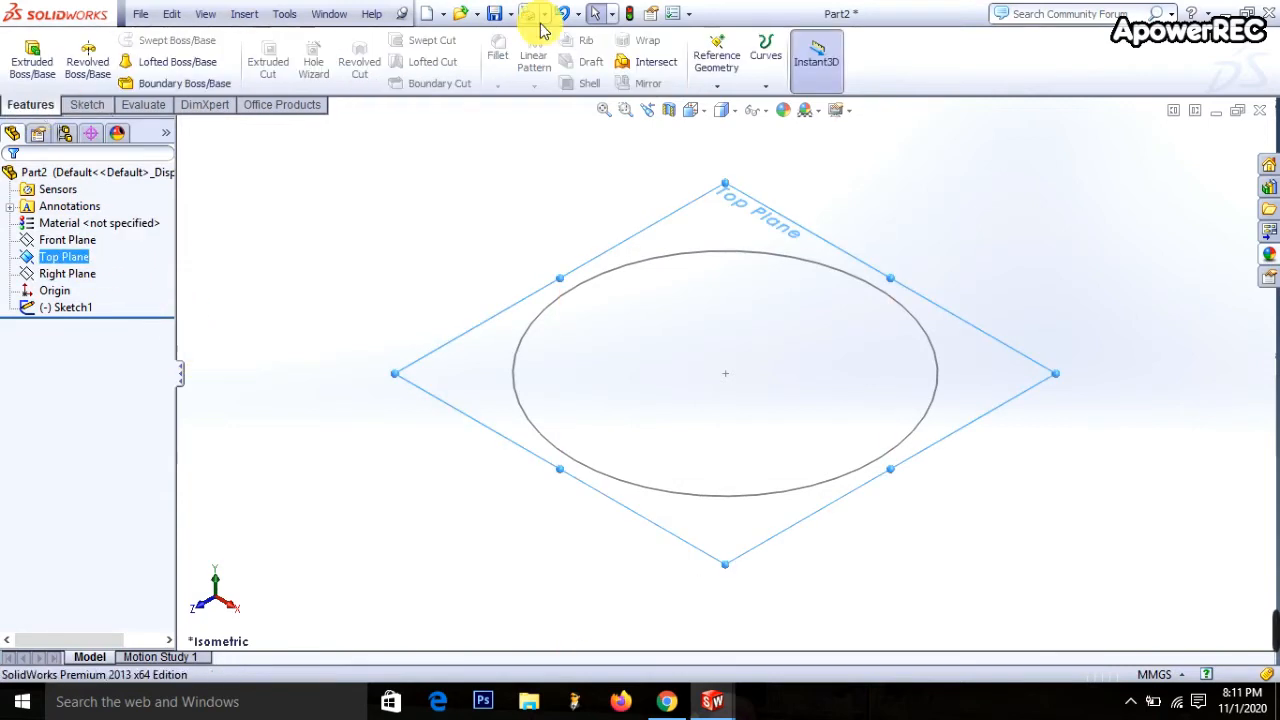
click(726, 88)
click(736, 104)
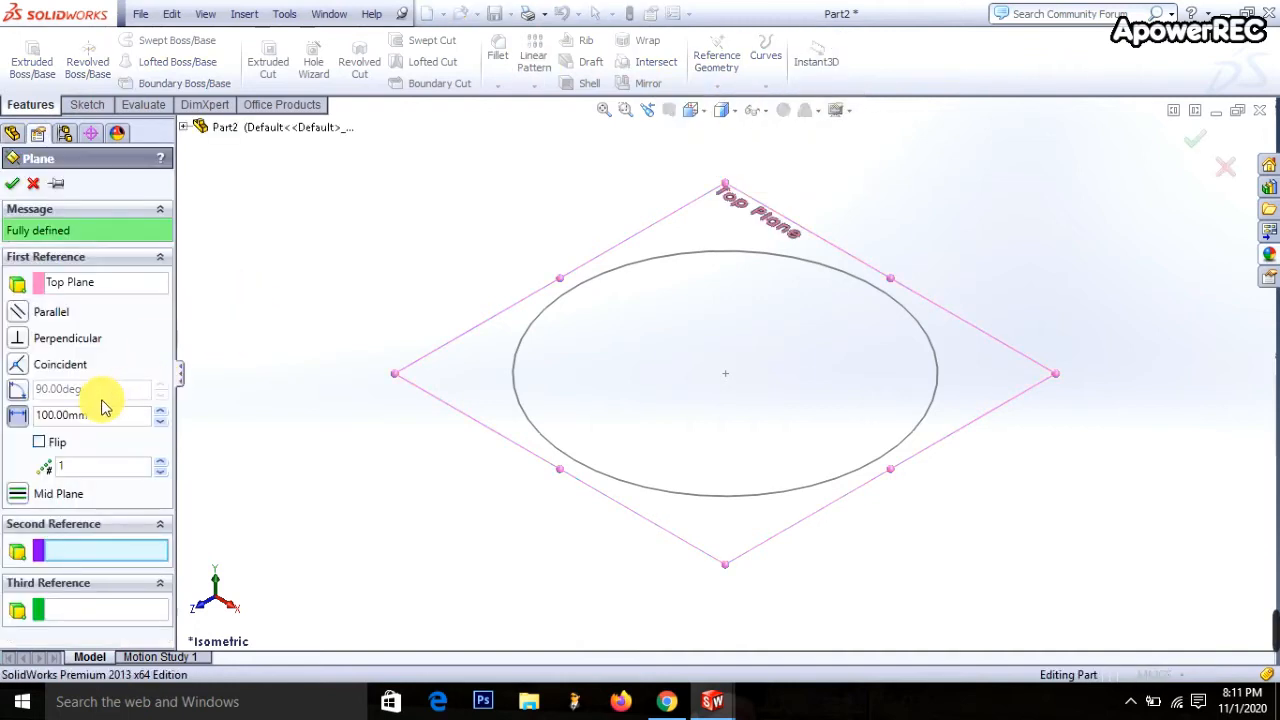
click(98, 416)
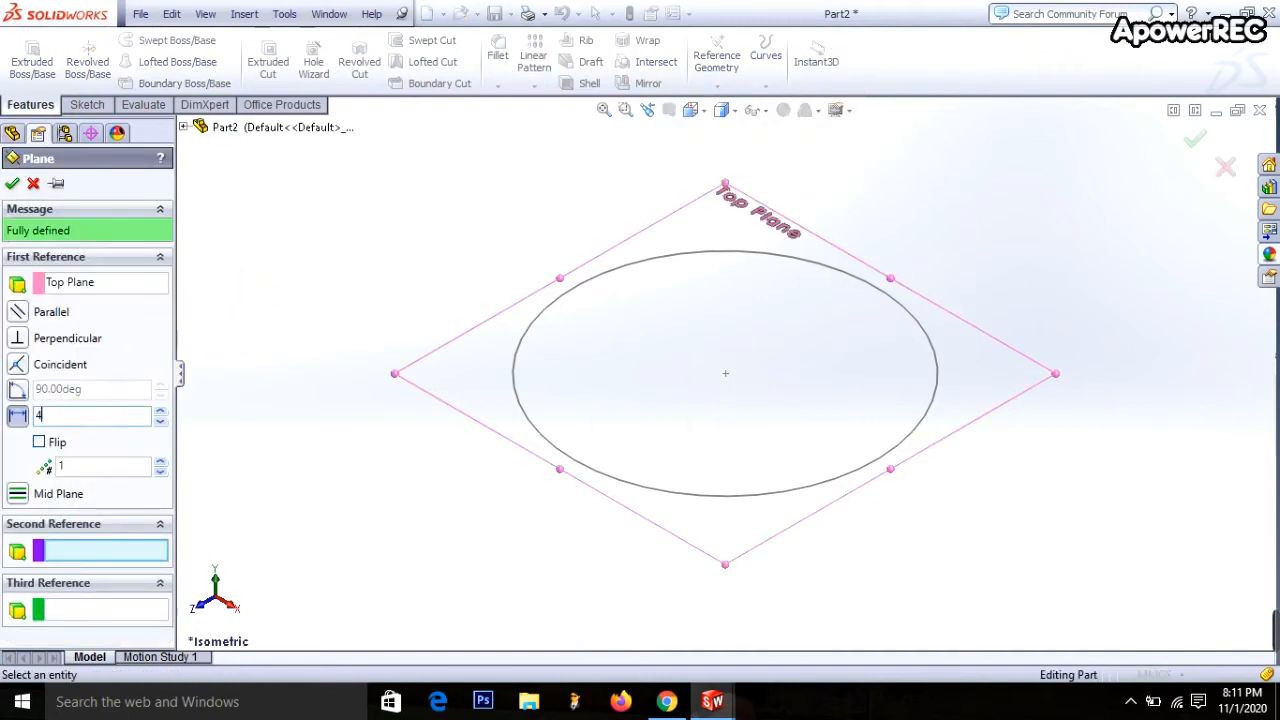
click(14, 184)
Sketch a 100 mm diameter circle centred on the origin on the 40 mm offset plane and exit the sketch
key(z)
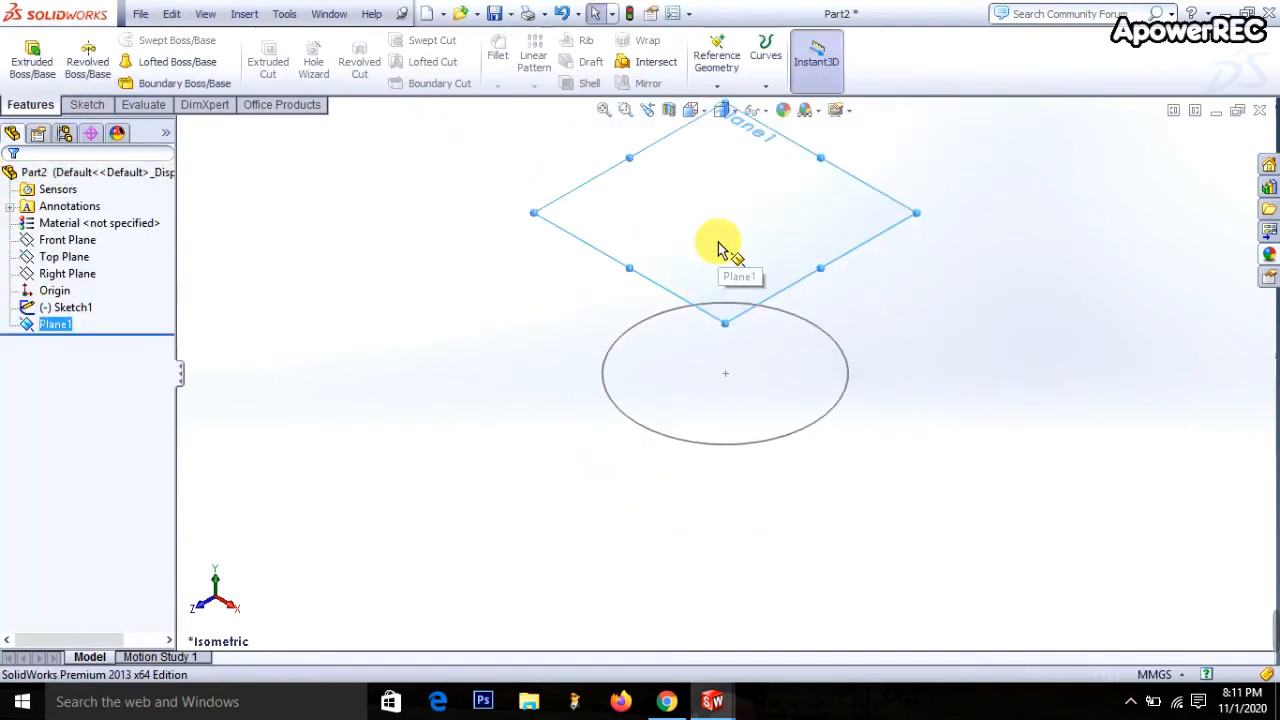
click(87, 104)
click(145, 40)
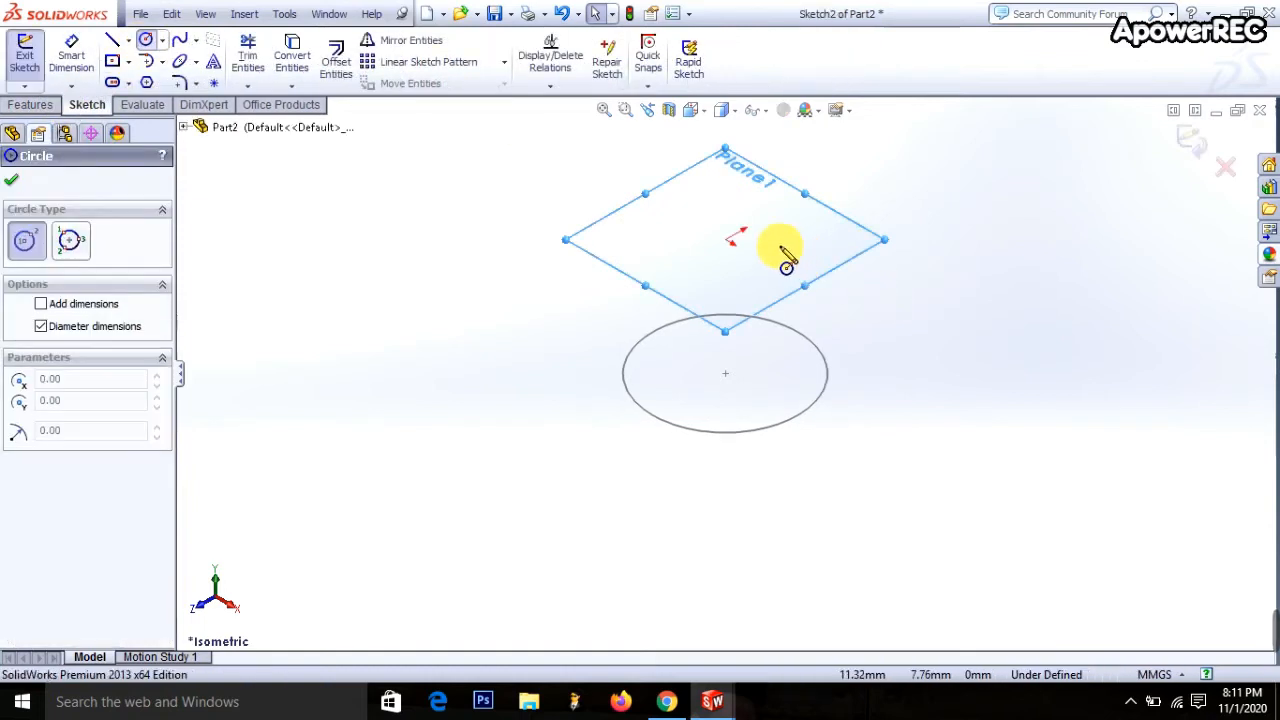
click(728, 240)
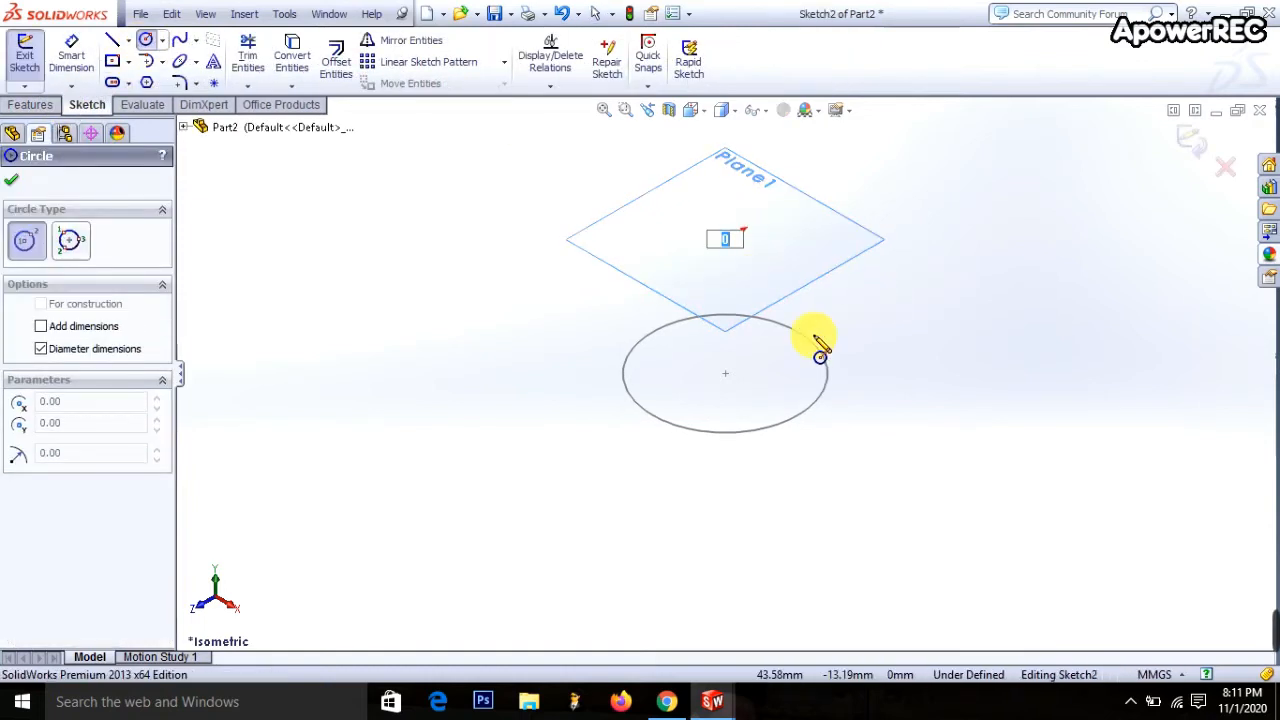
key(Return)
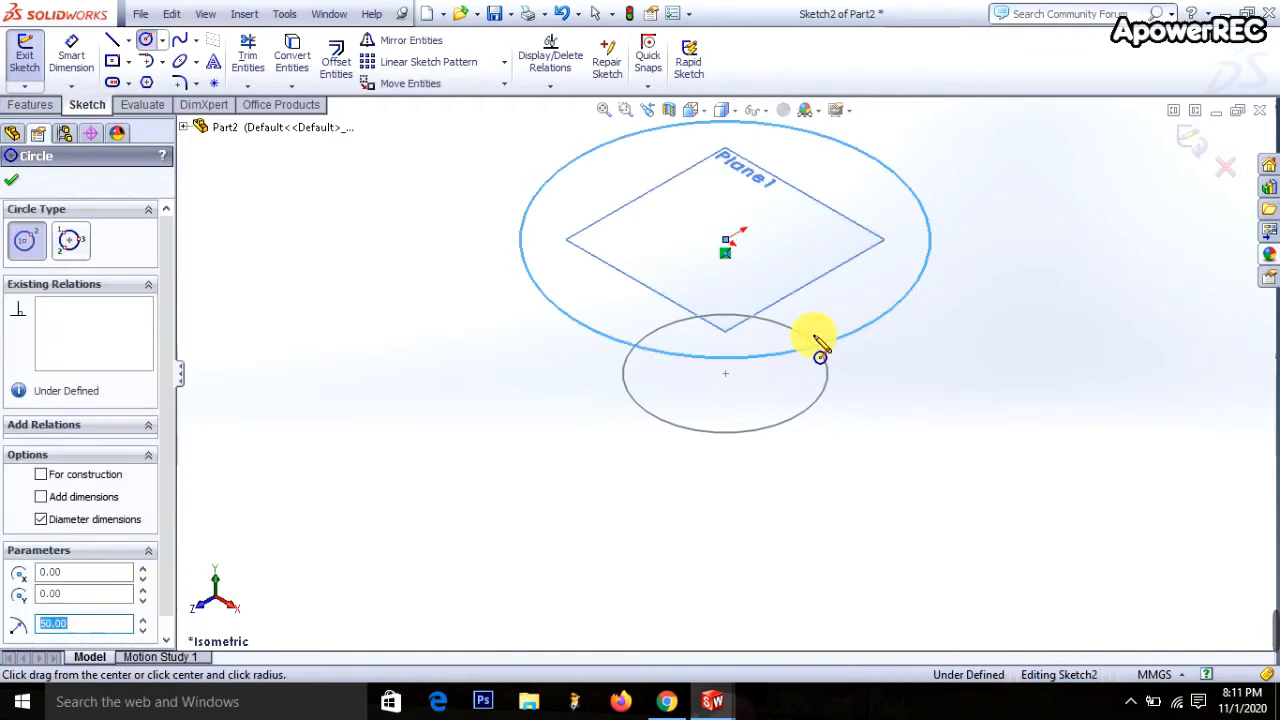
click(1201, 155)
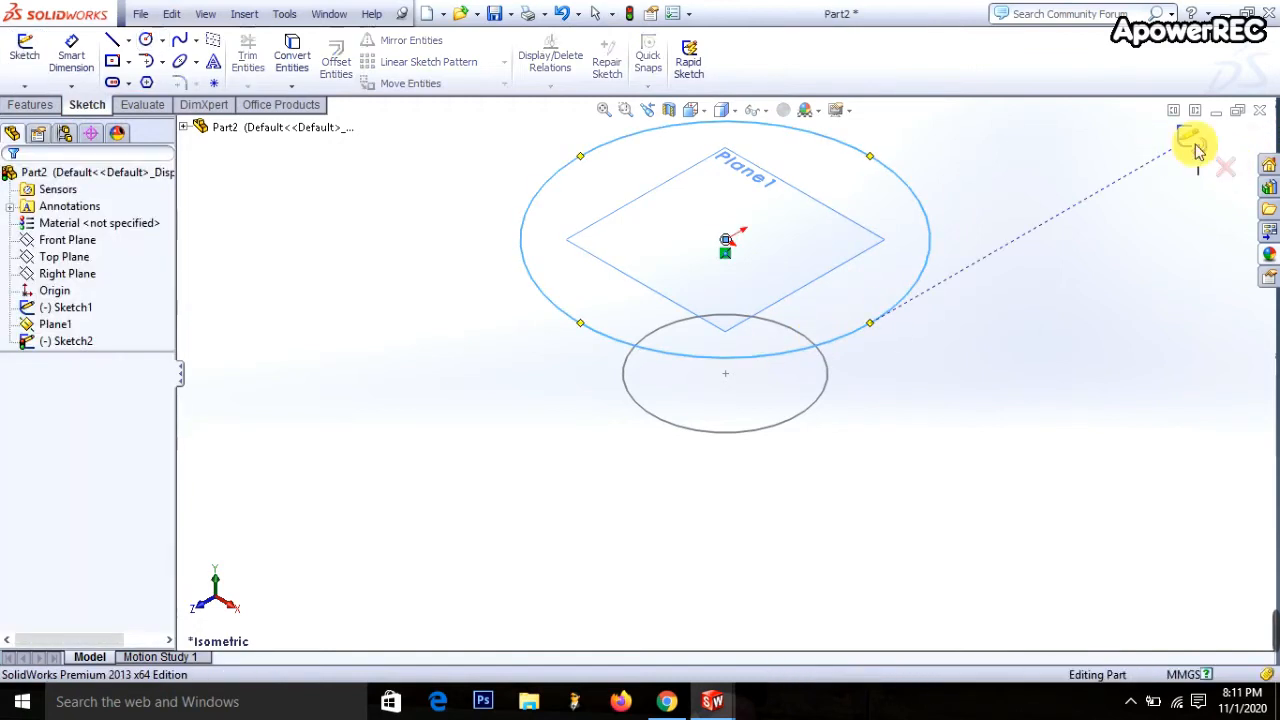
Create a second reference plane offset 80 mm above the Top Plane
click(62, 256)
click(15, 104)
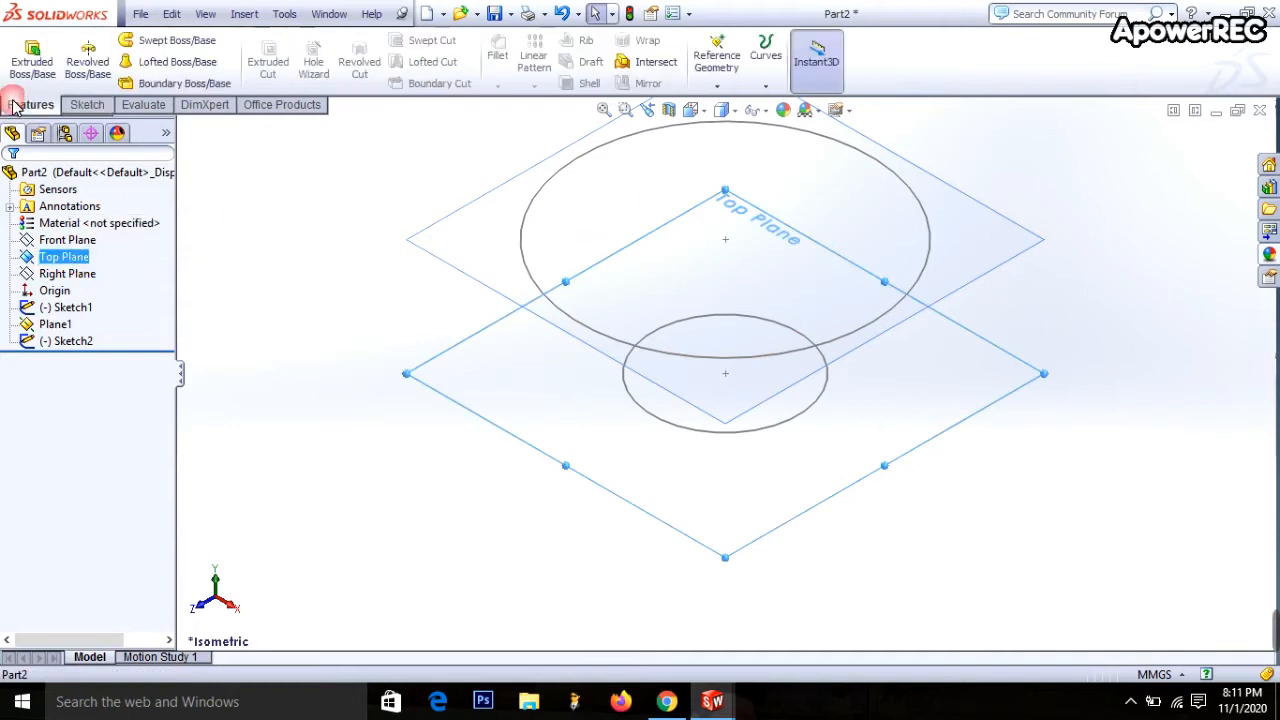
click(743, 88)
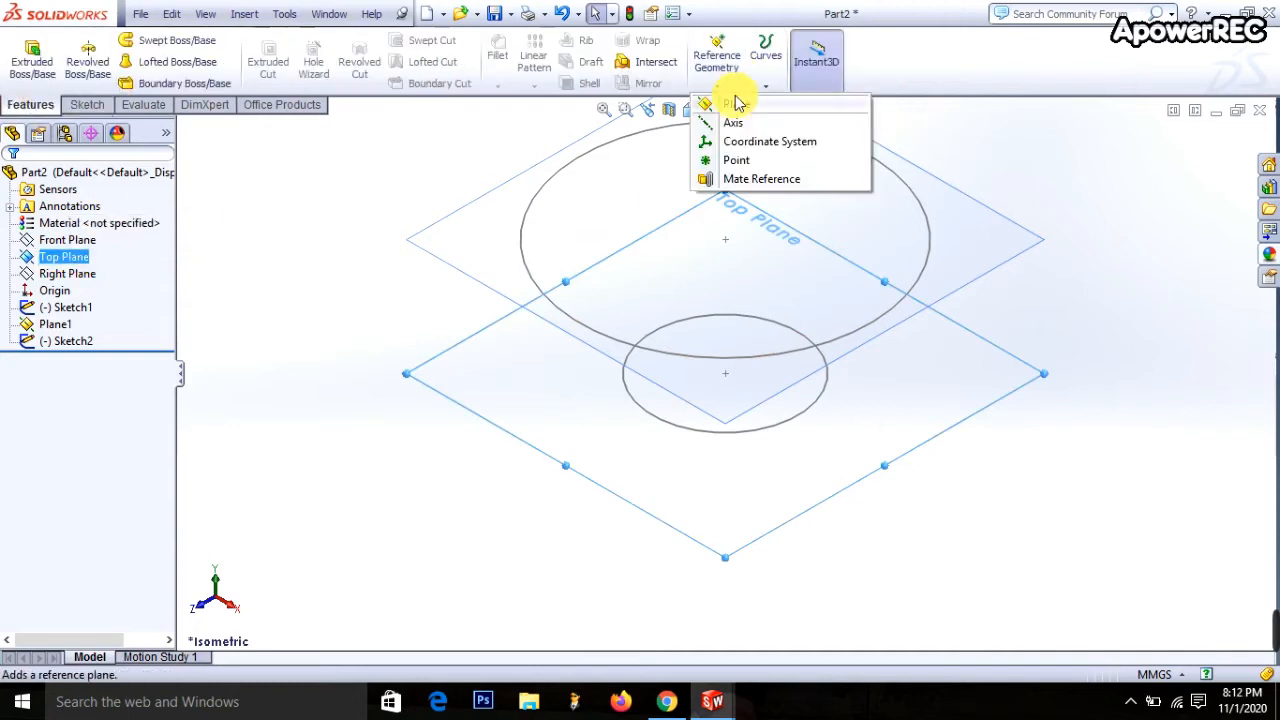
click(740, 106)
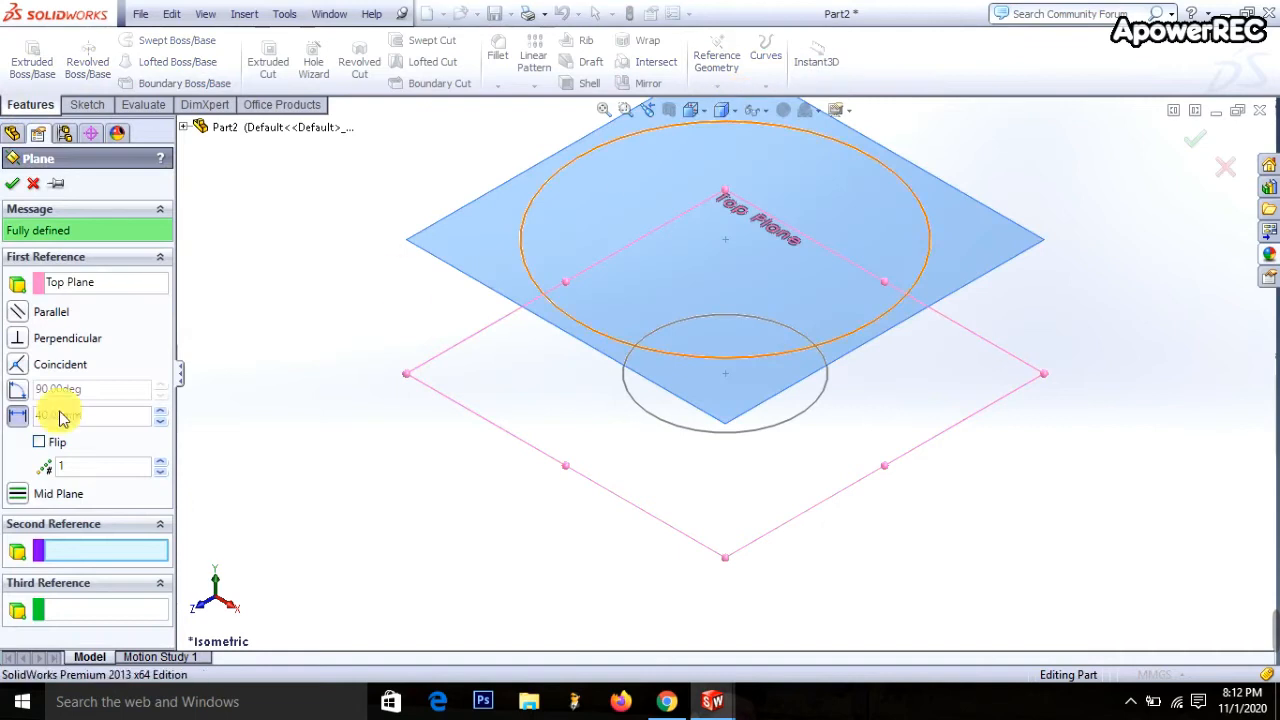
click(129, 427)
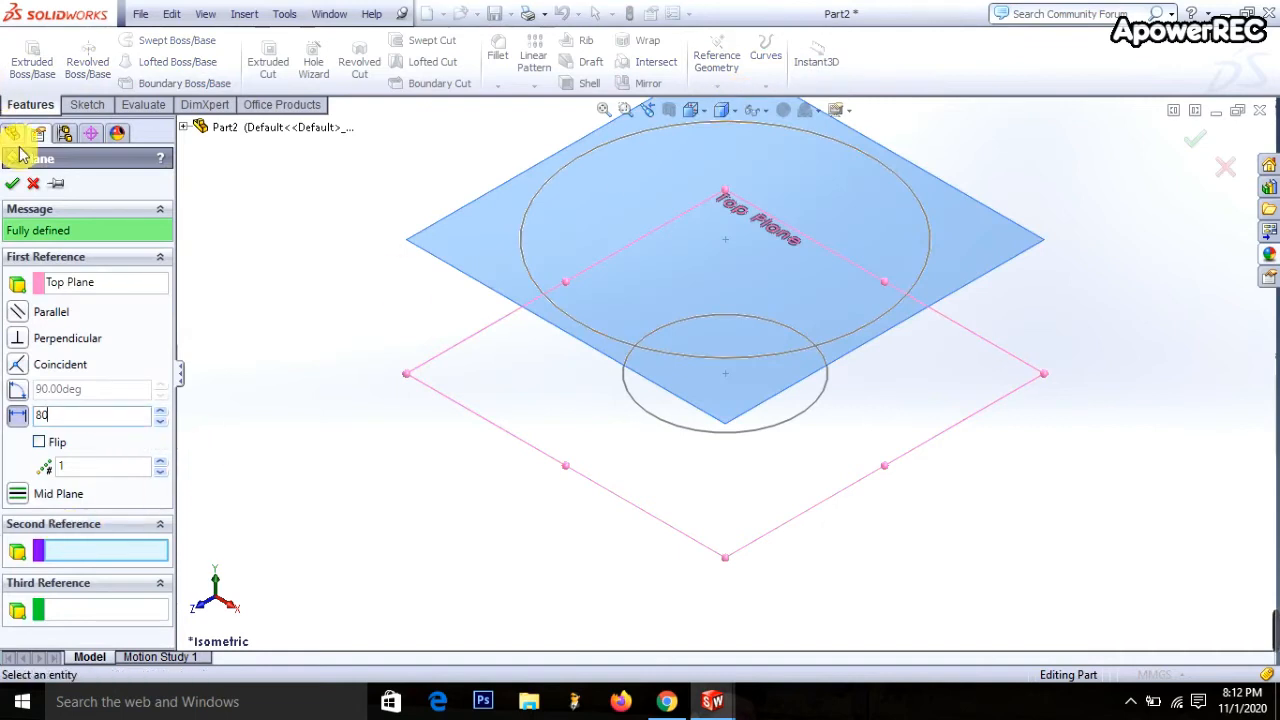
click(11, 186)
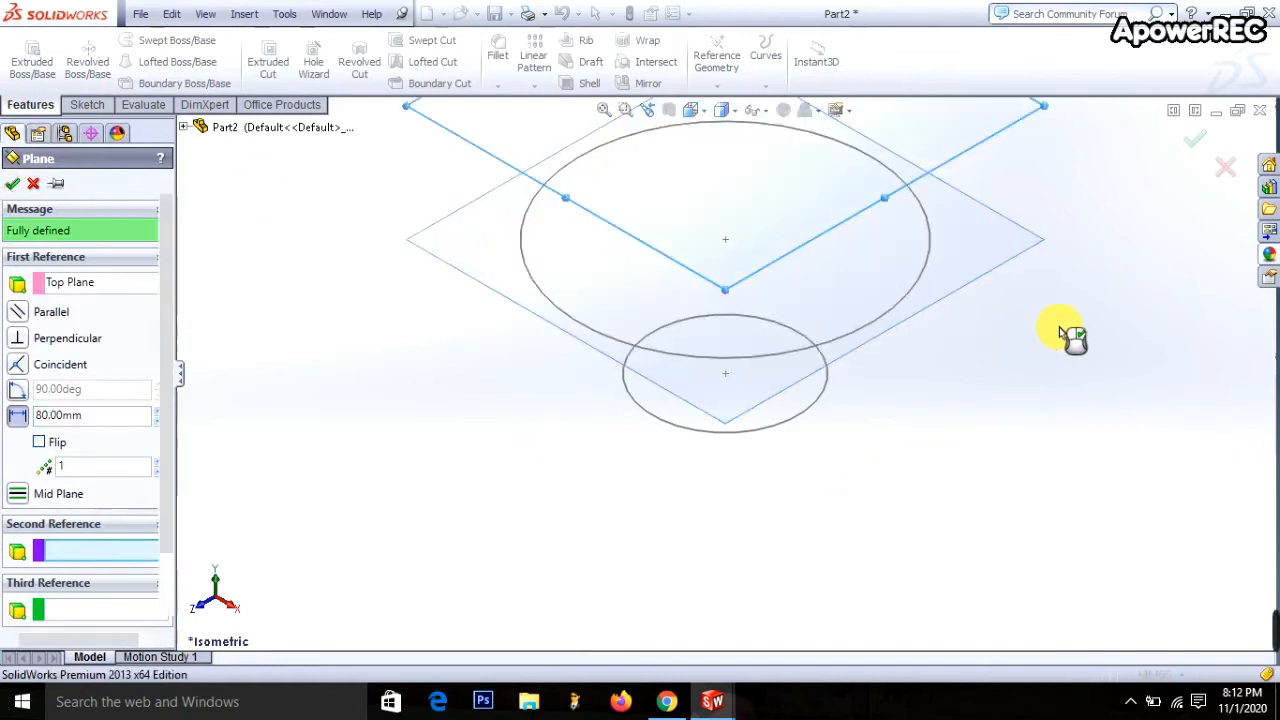
Sketch a 50 mm diameter circle centred on the origin on the 80 mm offset plane and exit the sketch
scroll(938, 392, up, 1)
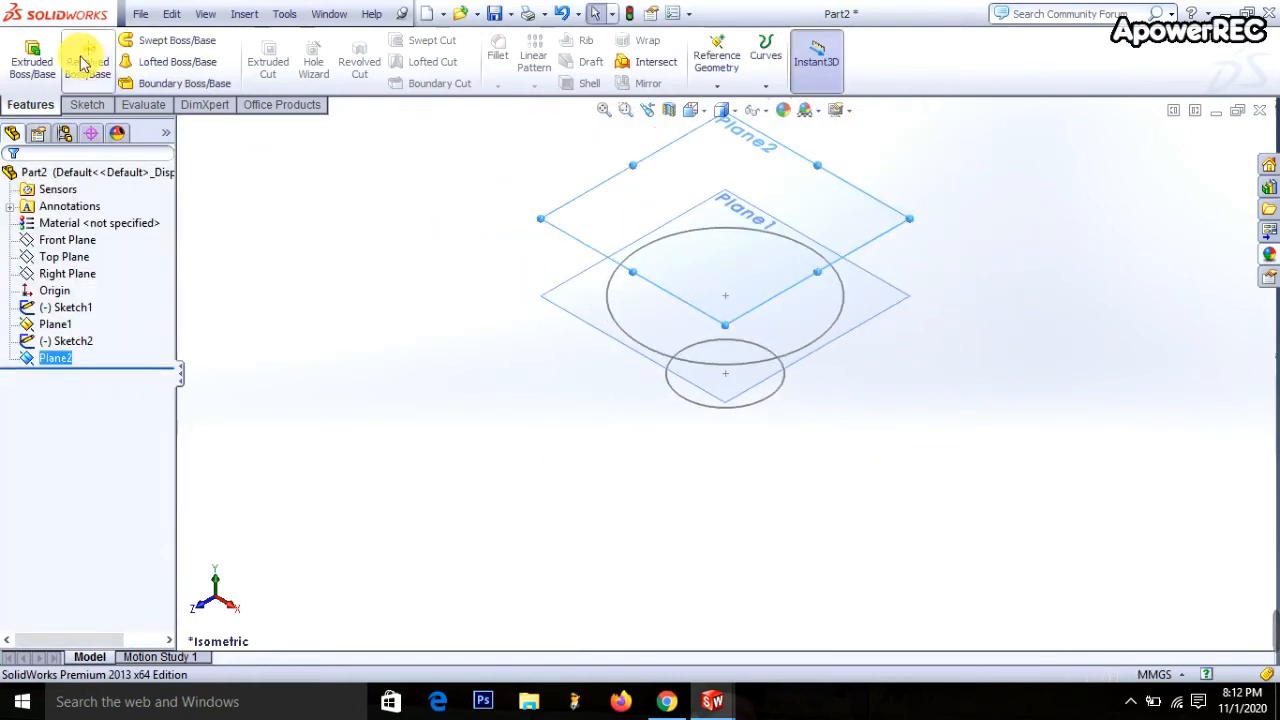
click(87, 104)
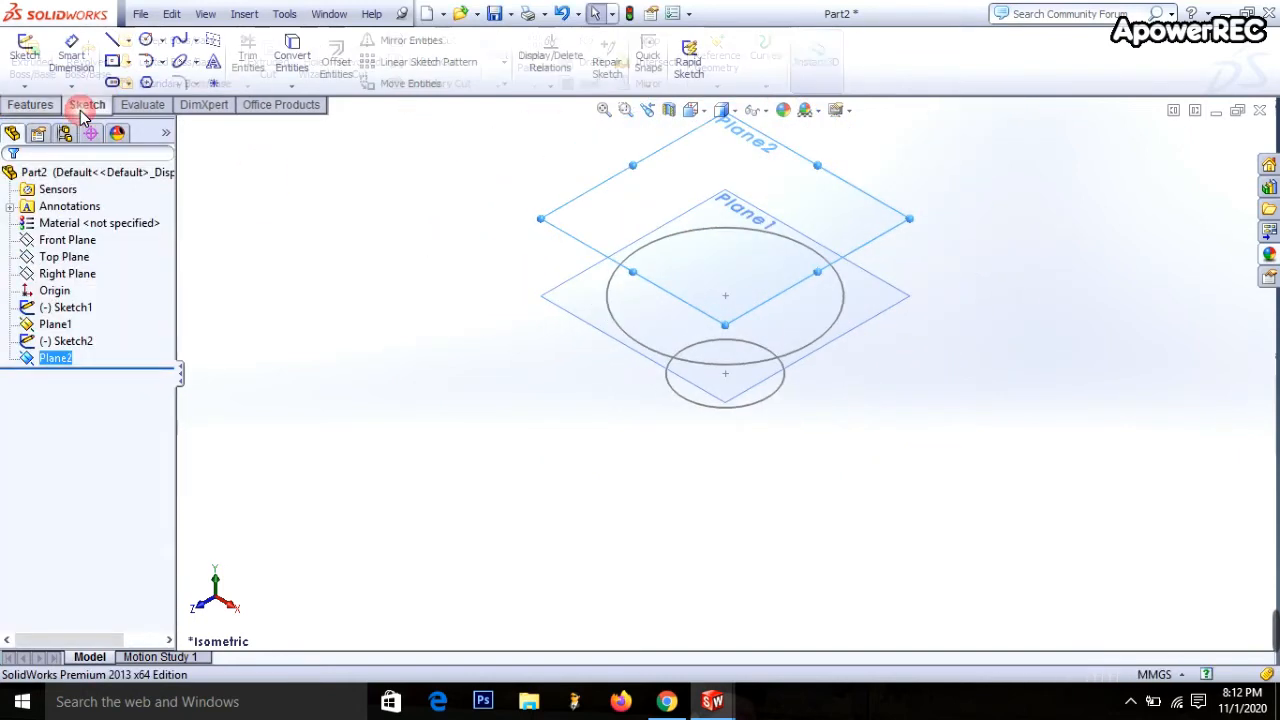
click(145, 40)
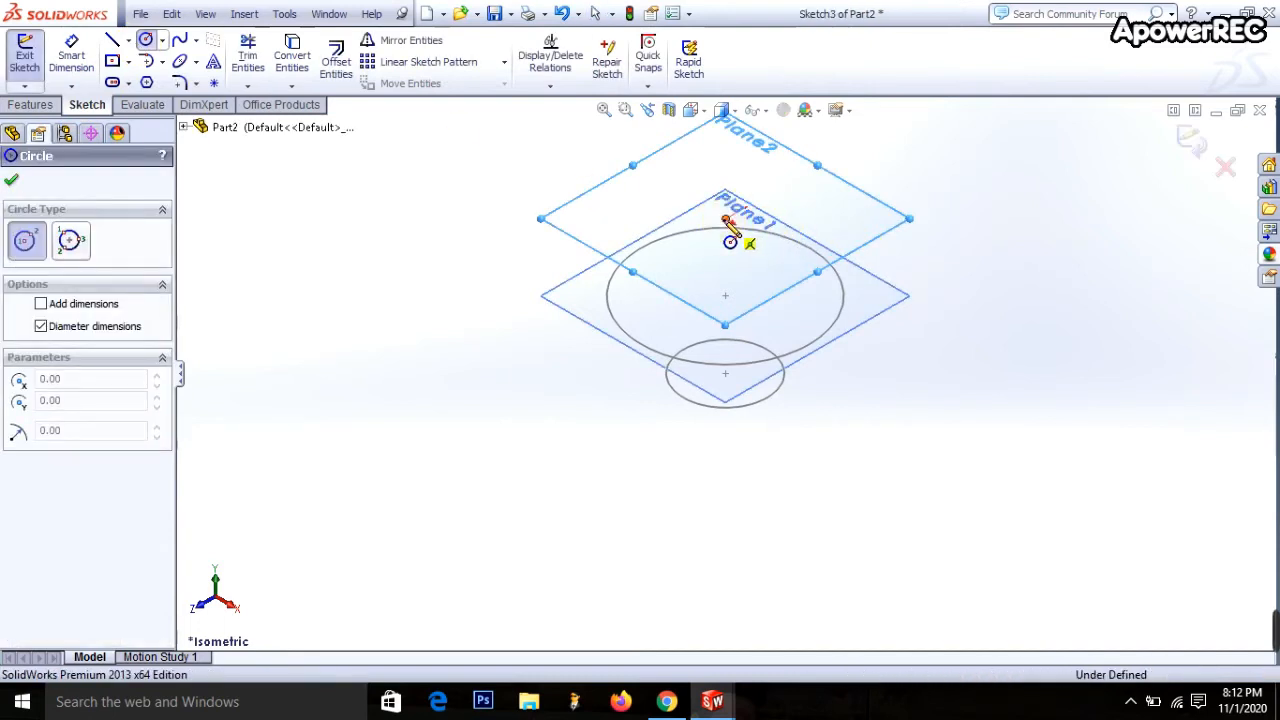
click(727, 219)
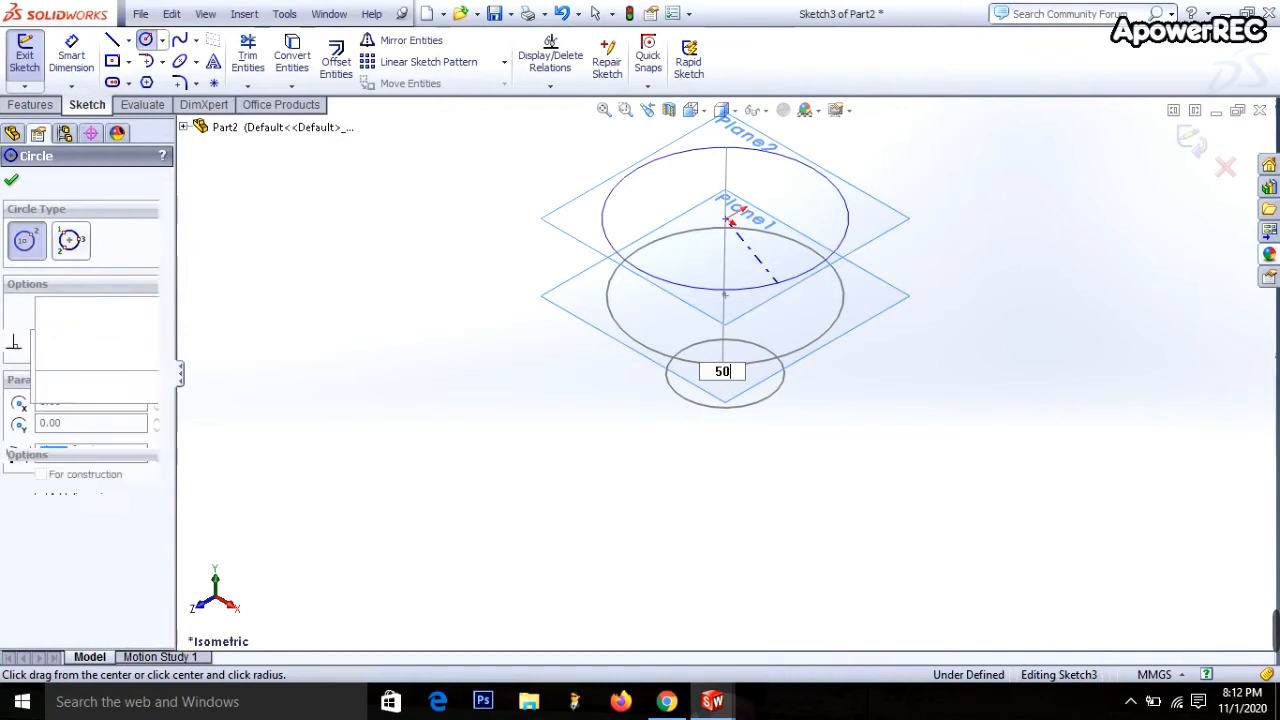
key(Return)
click(20, 168)
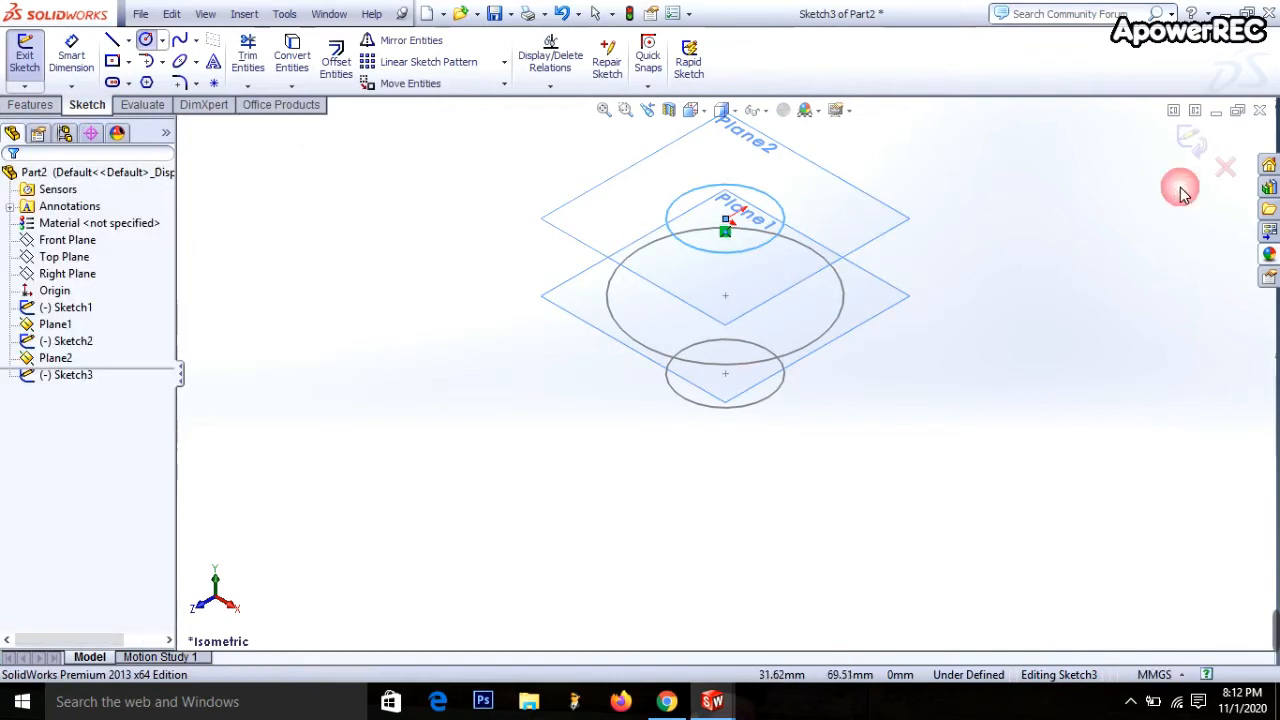
click(1188, 138)
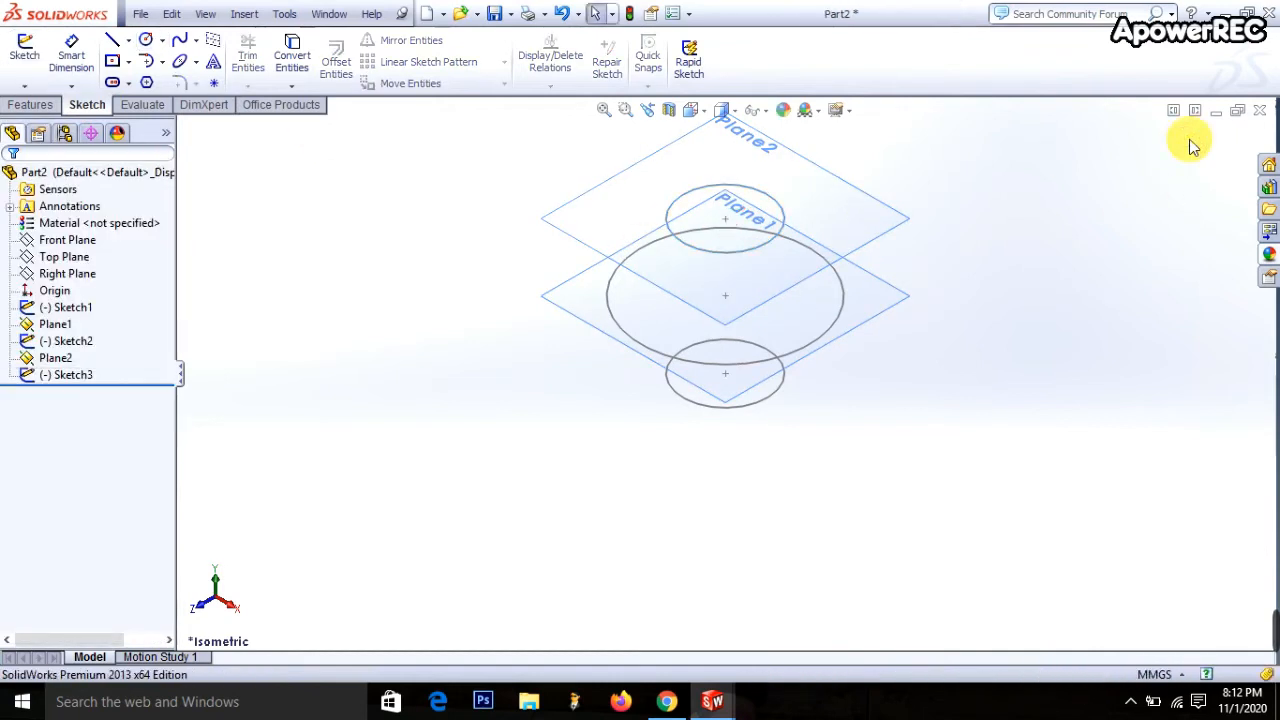
Create a lofted boss through the bottom, middle and top circle sketches, in that order
click(30, 105)
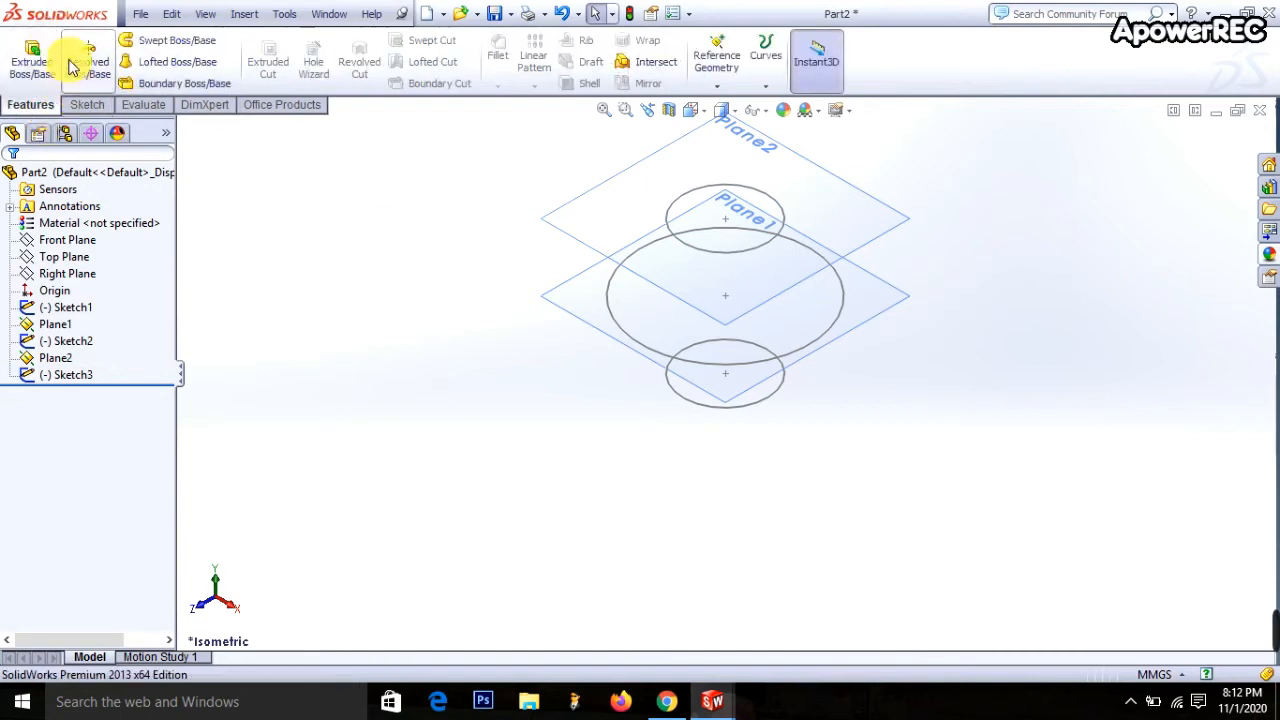
click(148, 62)
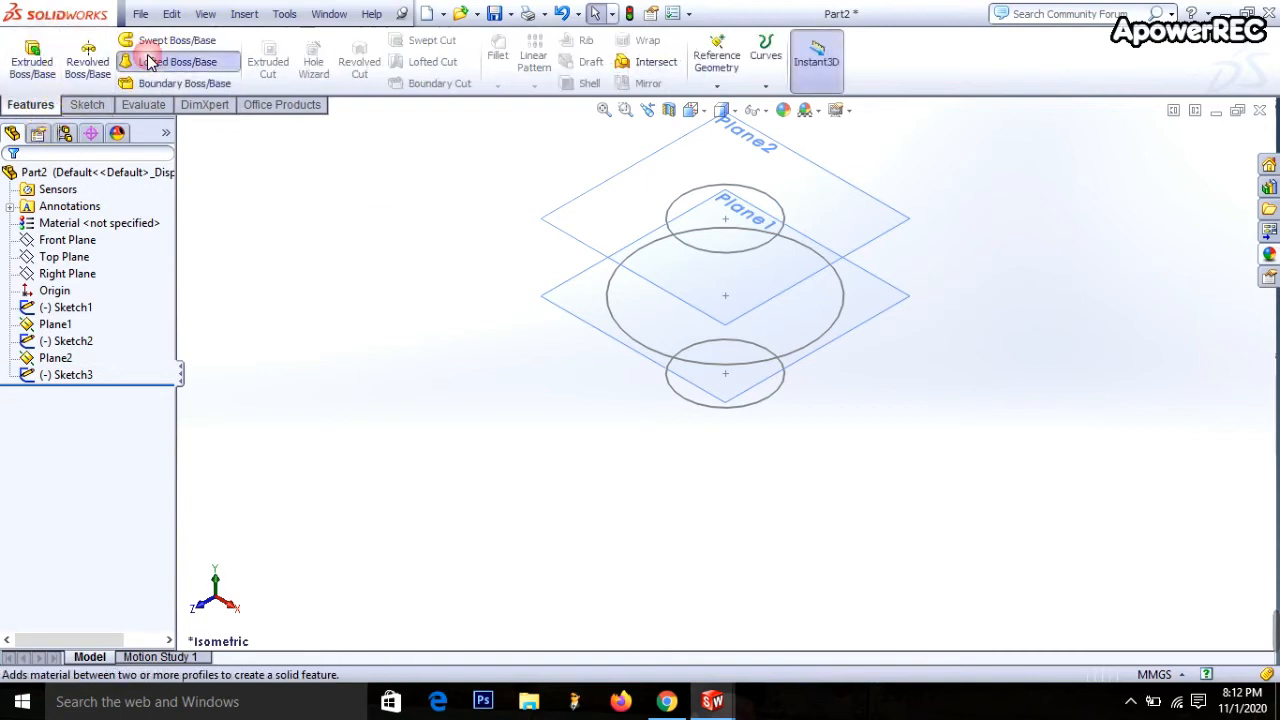
click(705, 406)
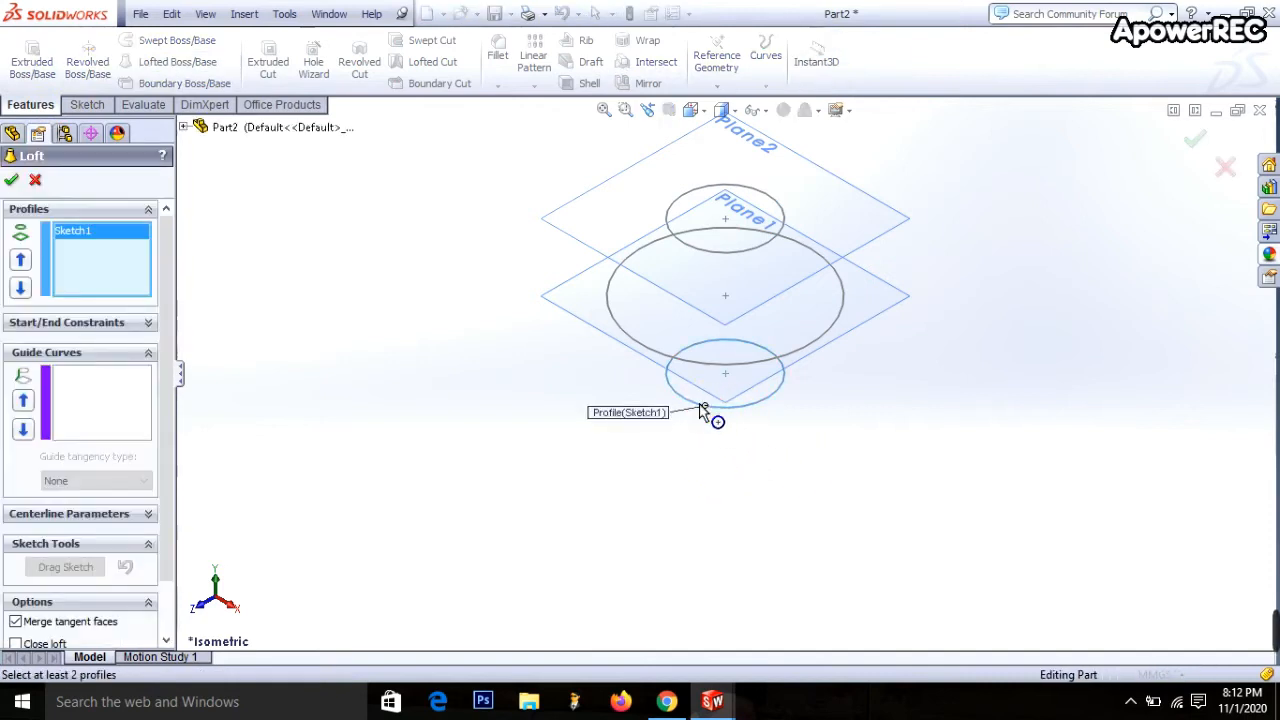
click(651, 358)
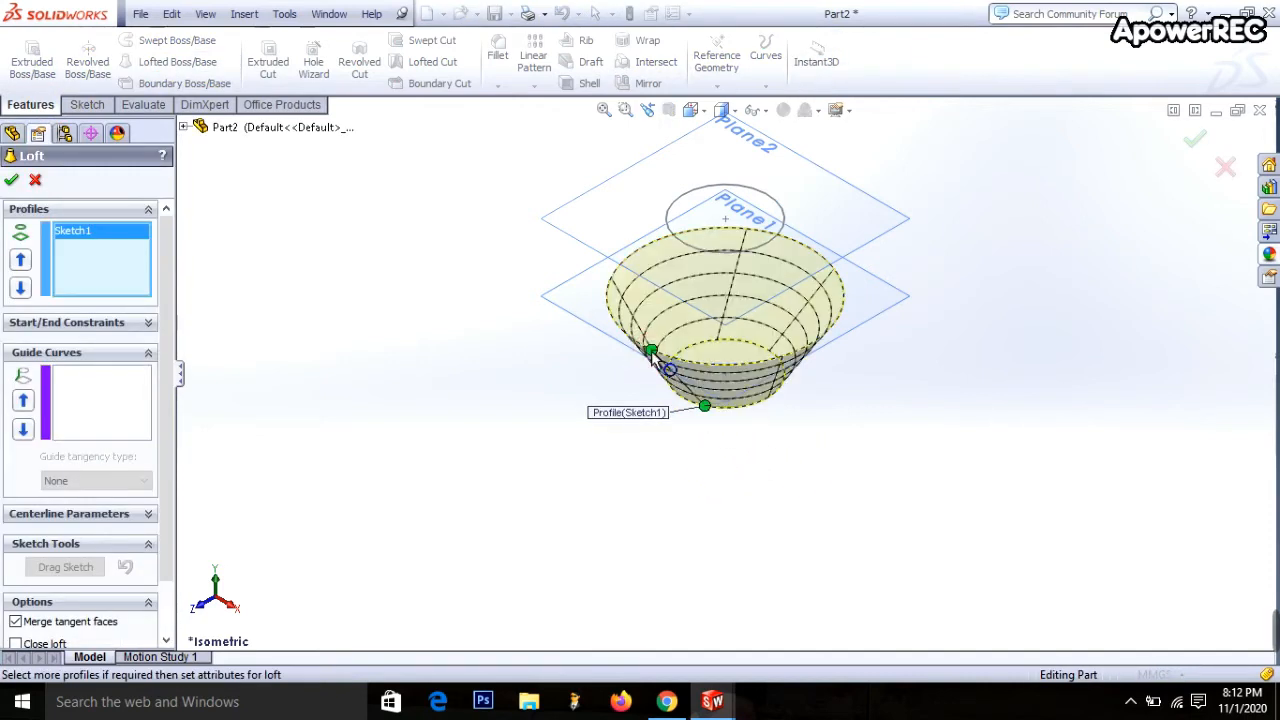
click(668, 226)
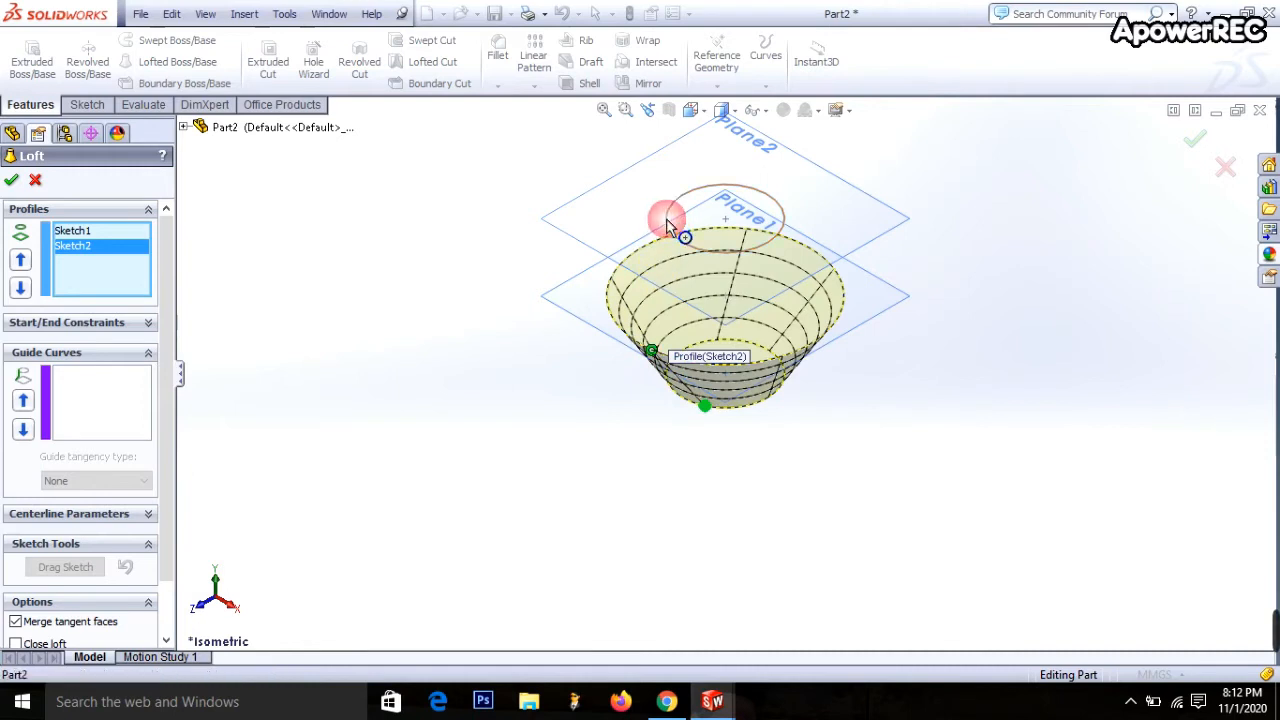
click(12, 181)
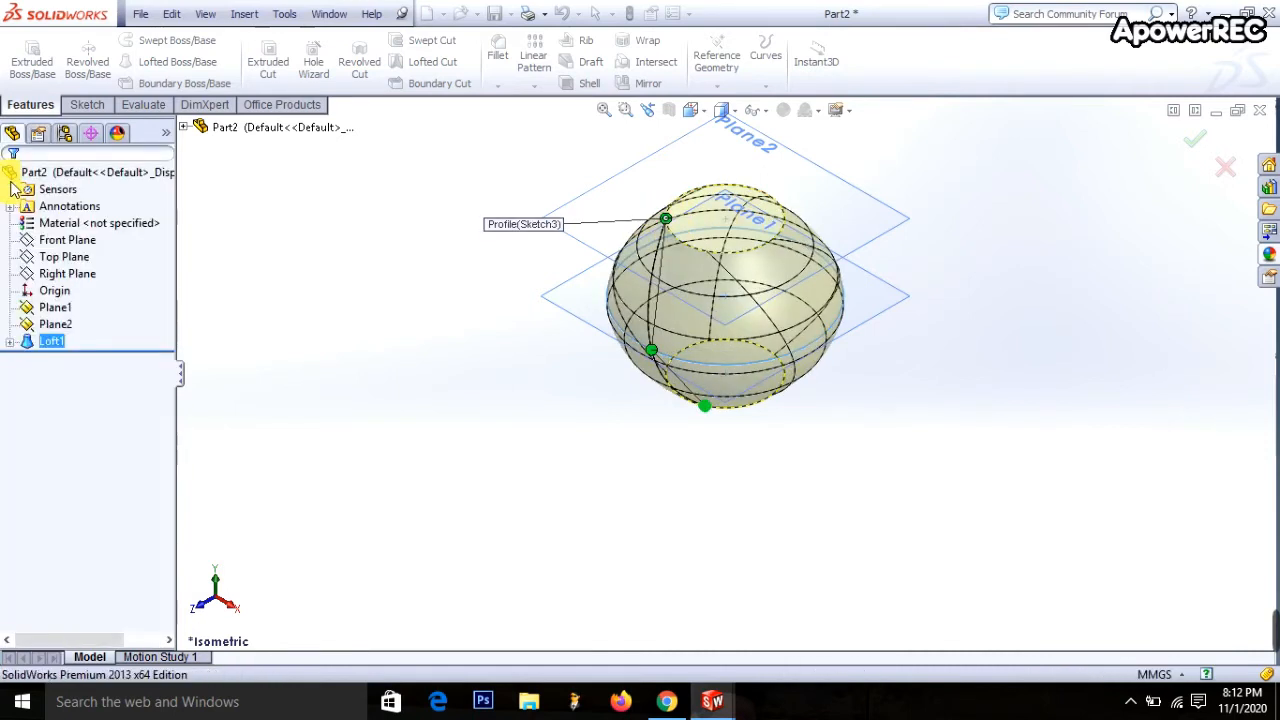
Create a new reference plane offset 80 mm above the Top Plane, level with the top of the loft
middle_drag(903, 471, 886, 420)
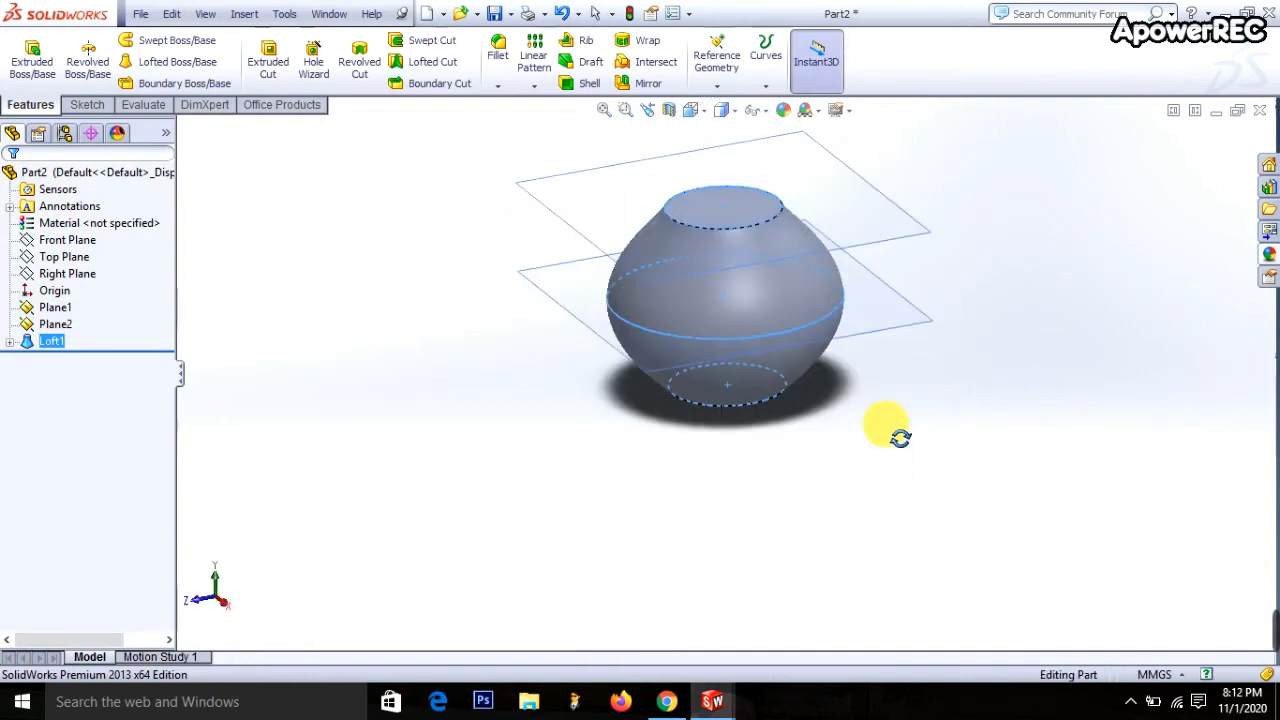
click(60, 257)
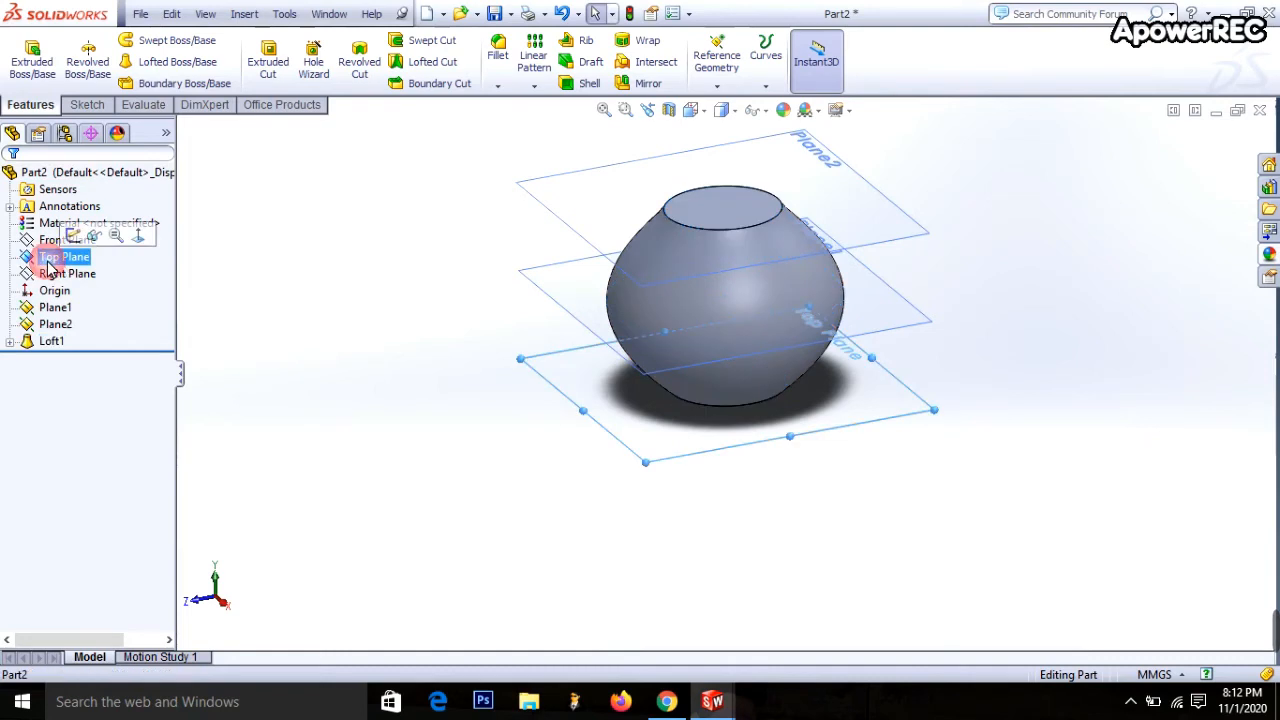
click(721, 80)
click(736, 104)
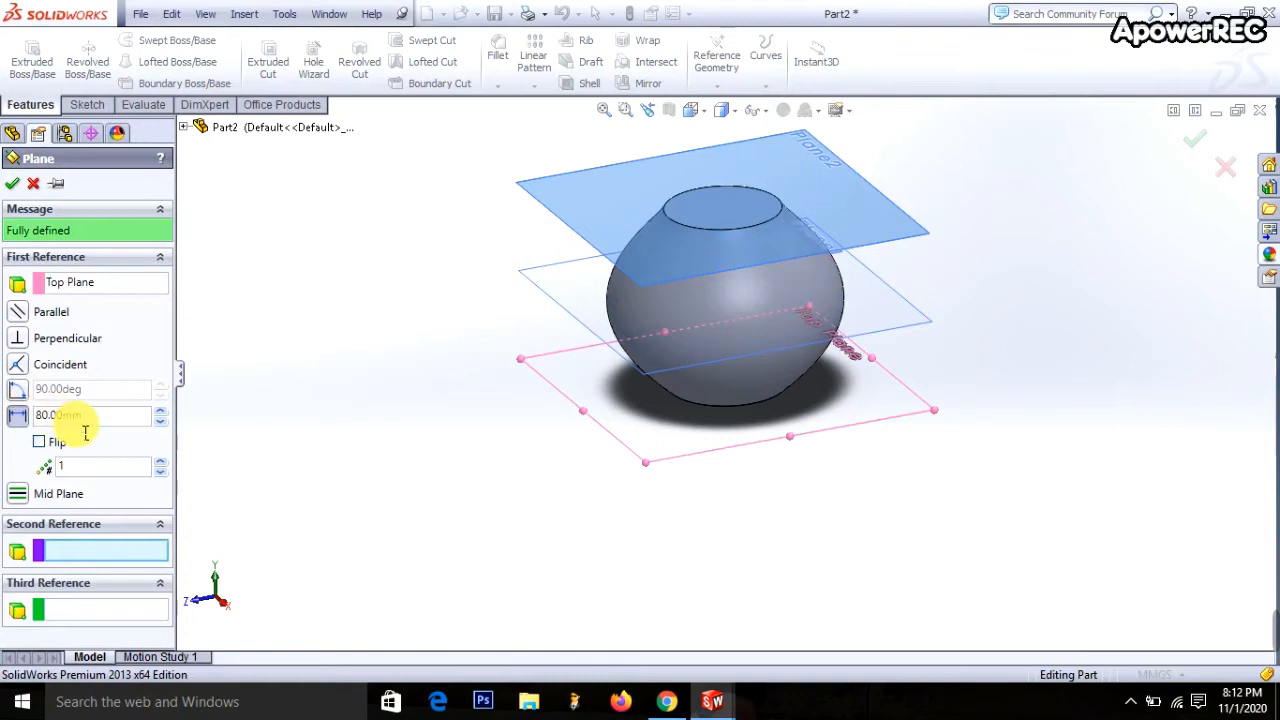
click(14, 186)
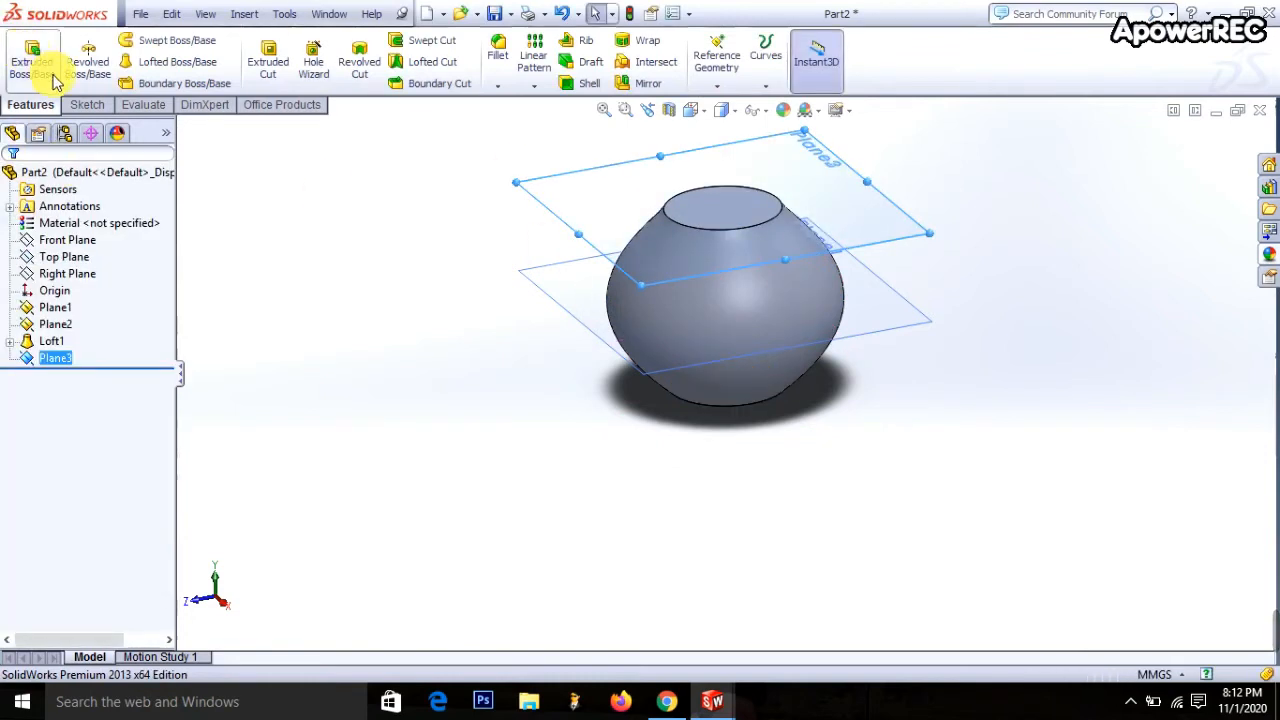
Sketch a 20 mm diameter circle centred on the origin on the new 80 mm offset plane and exit the sketch
click(85, 106)
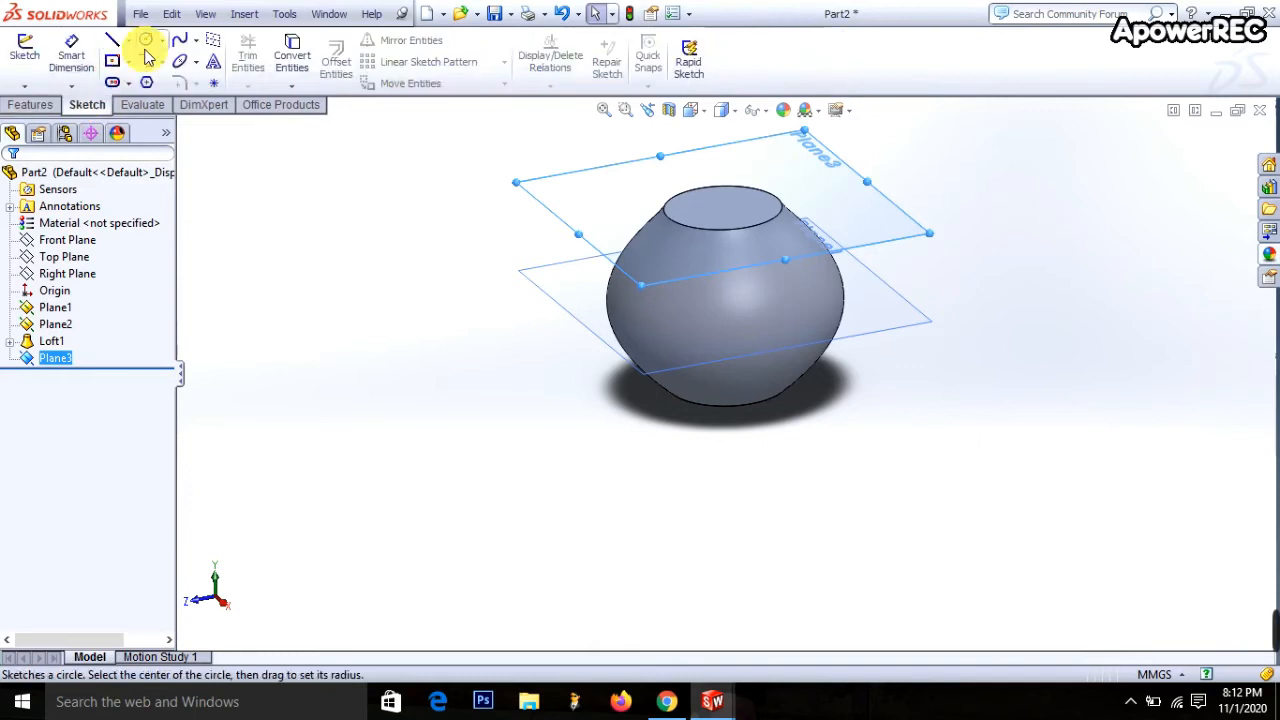
click(145, 40)
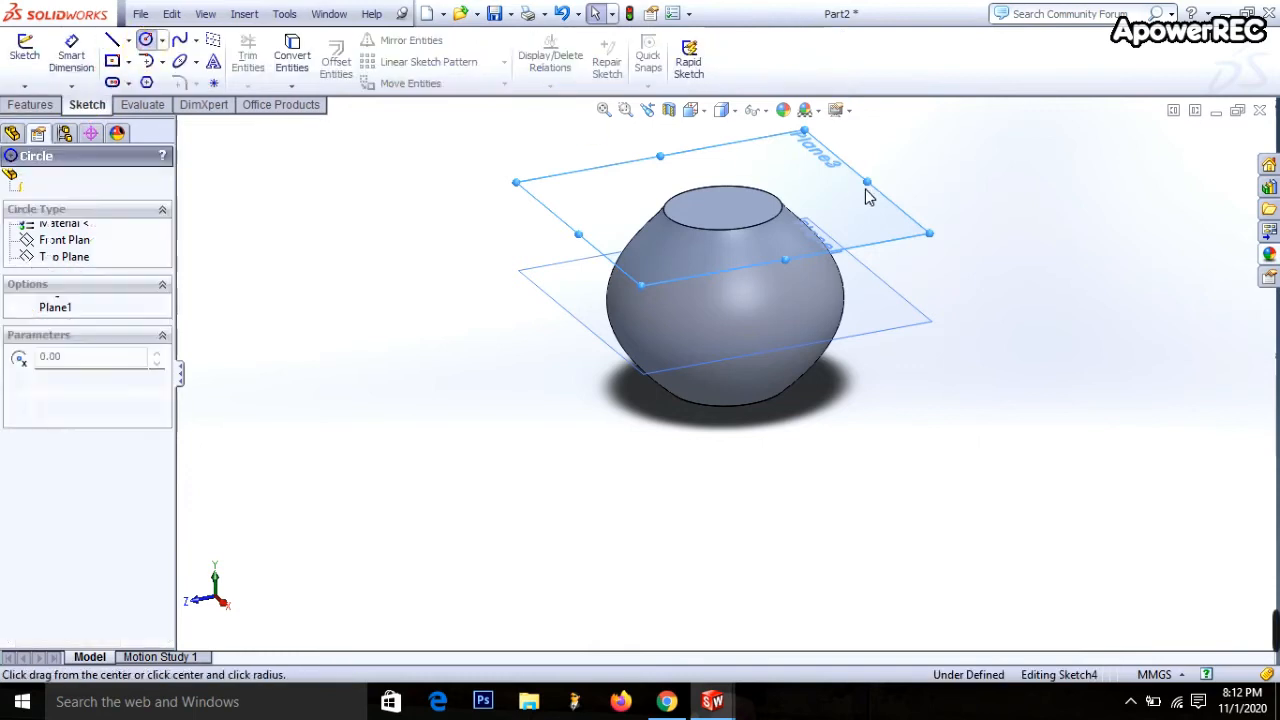
click(728, 213)
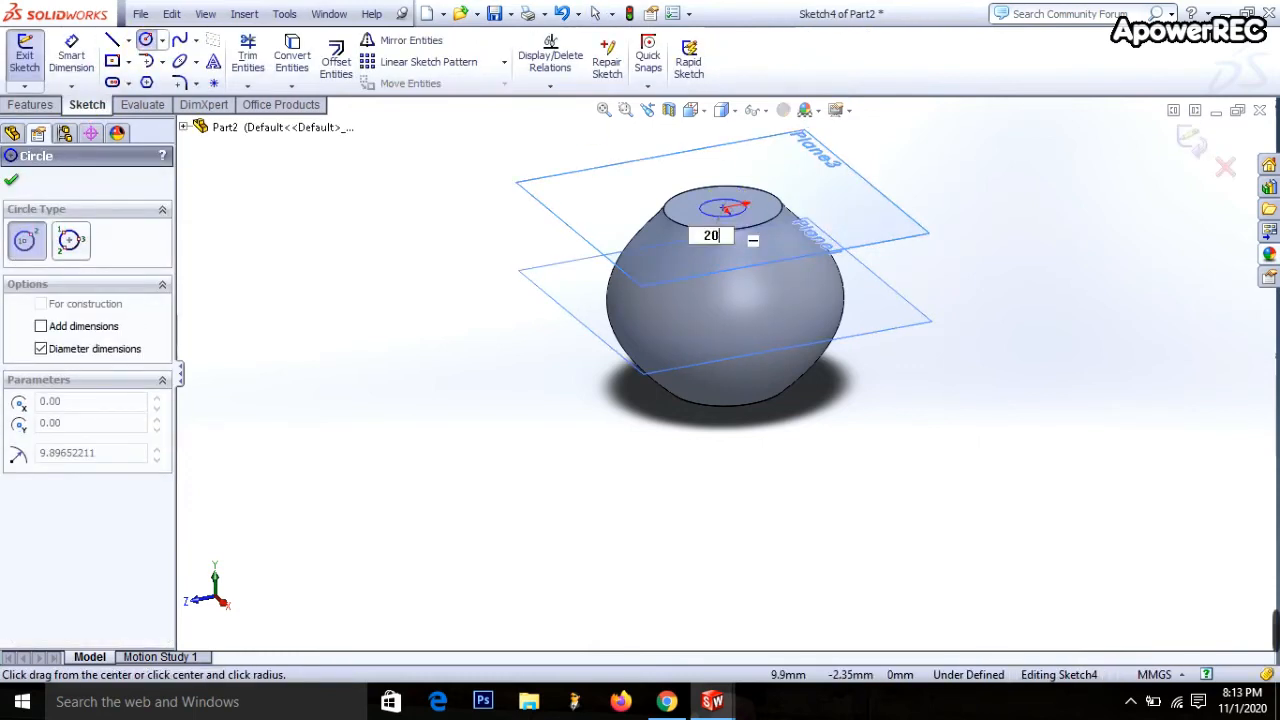
text(20)
key(Return)
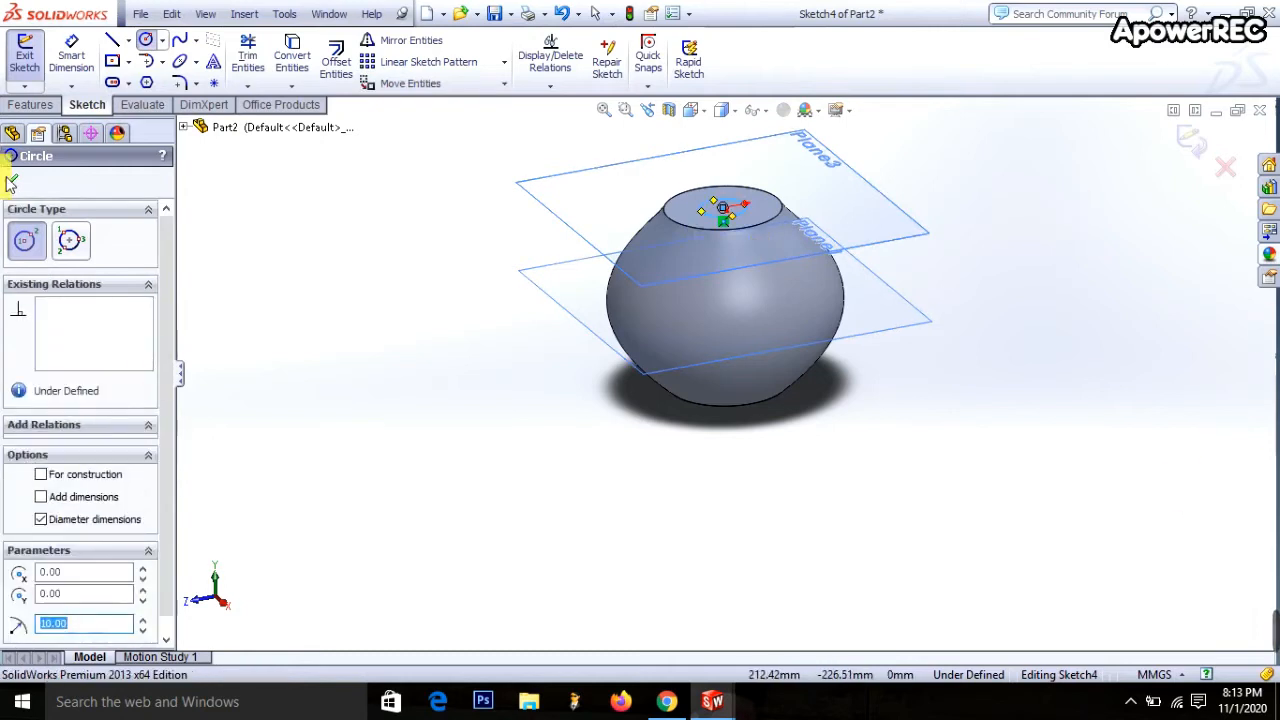
click(12, 180)
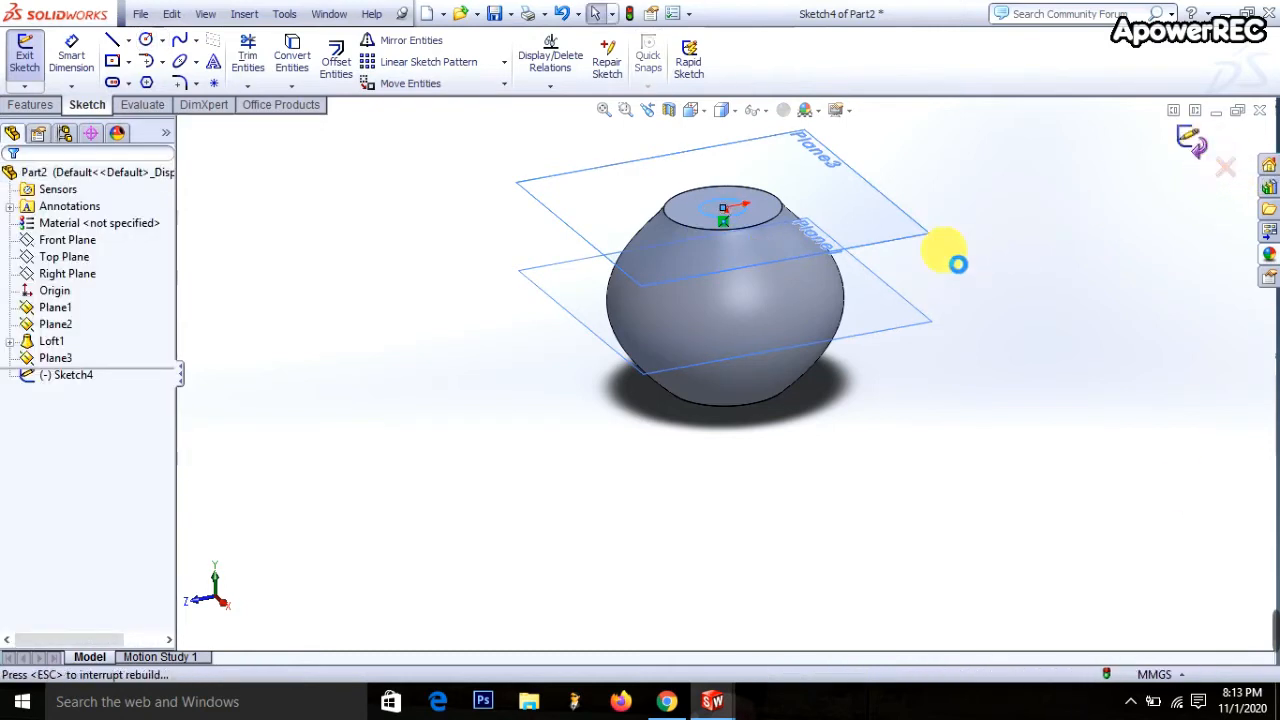
Create another reference plane offset 40 mm above the Top Plane, through the middle of the loft
click(62, 256)
ctrl+click(45, 240)
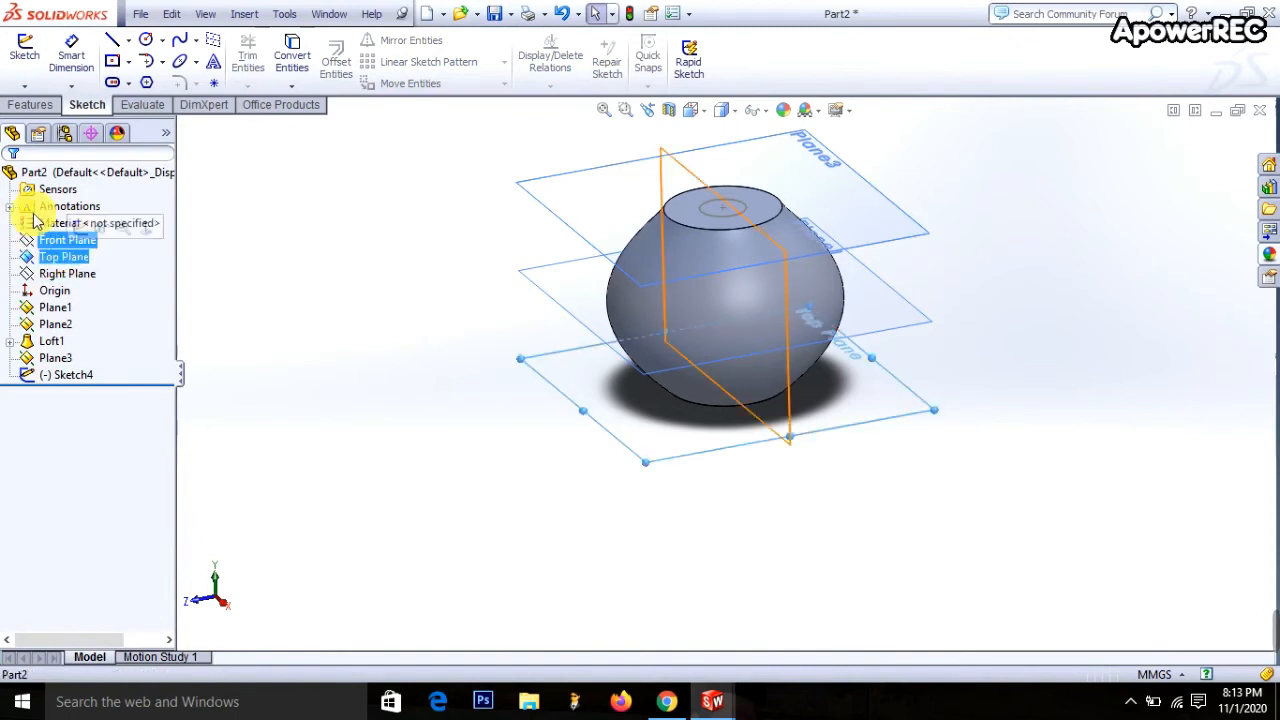
click(32, 105)
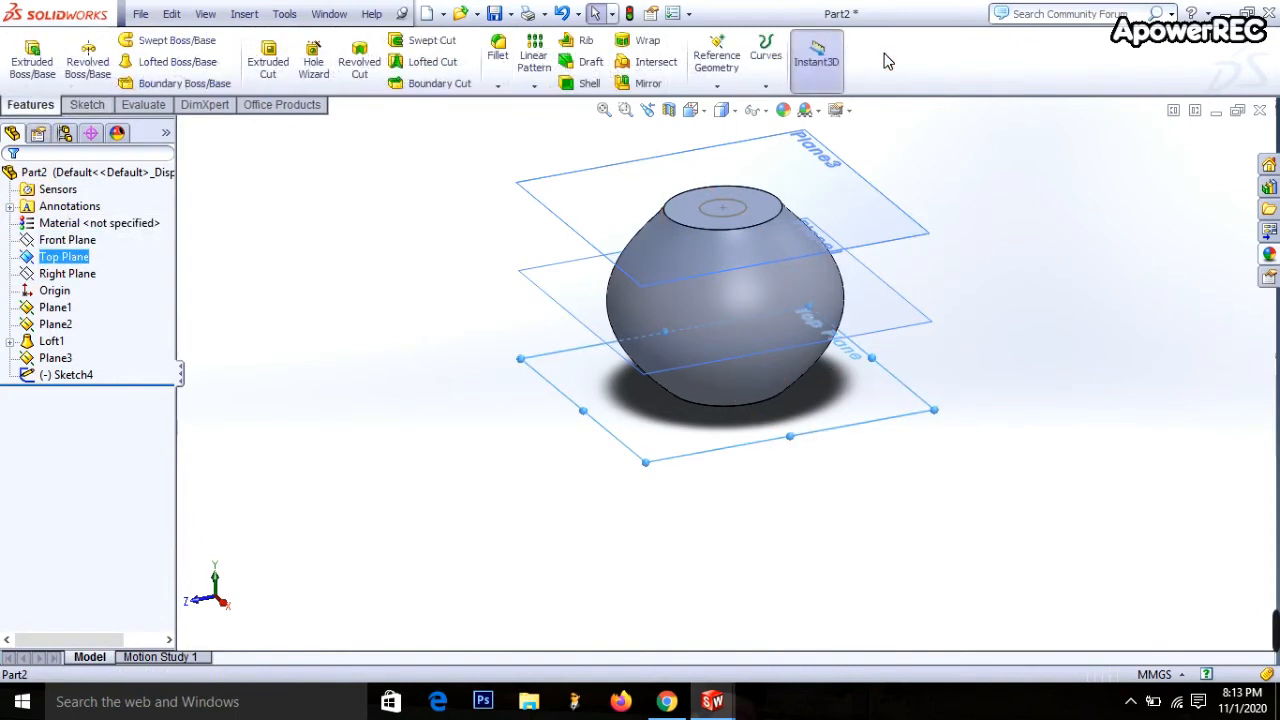
click(716, 86)
click(730, 106)
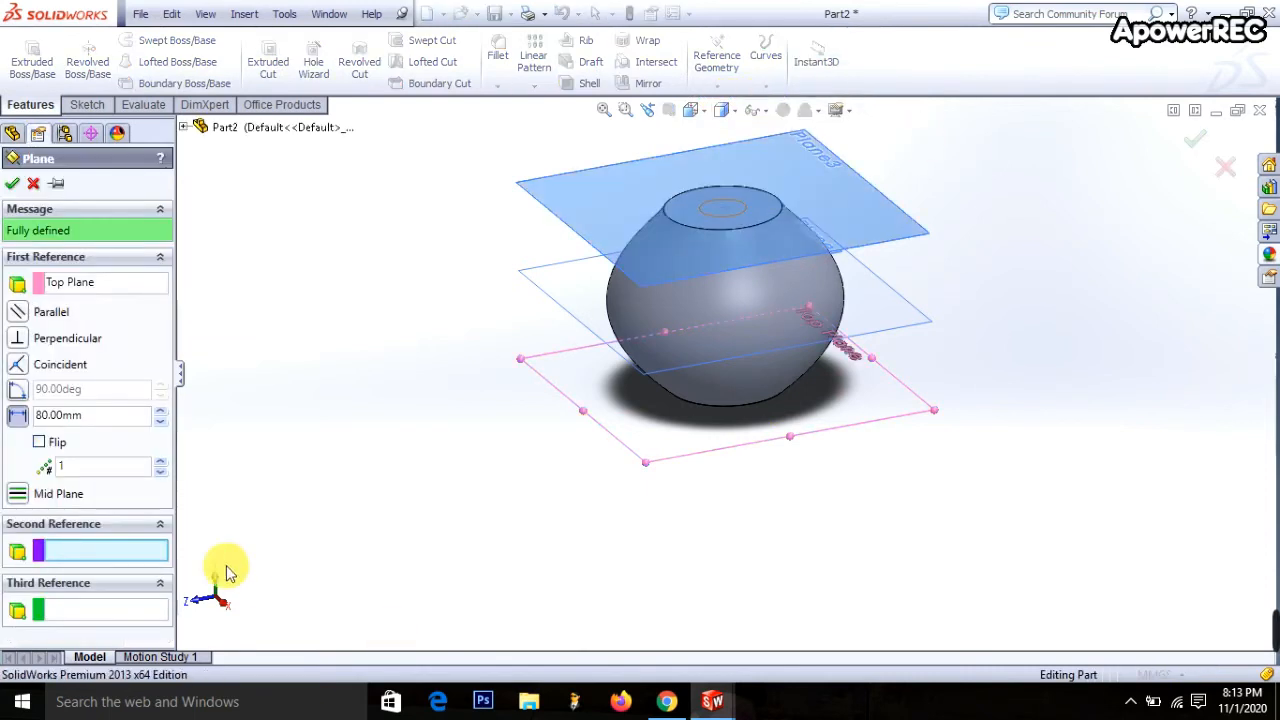
click(100, 428)
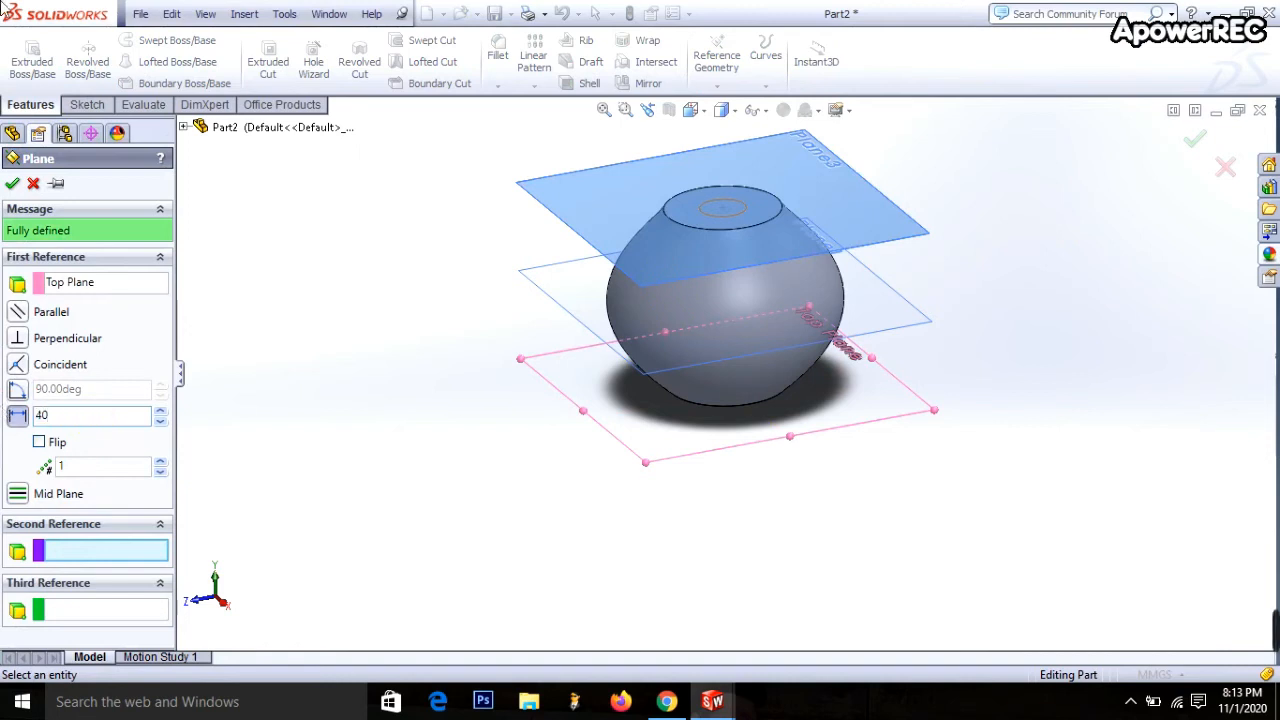
click(12, 184)
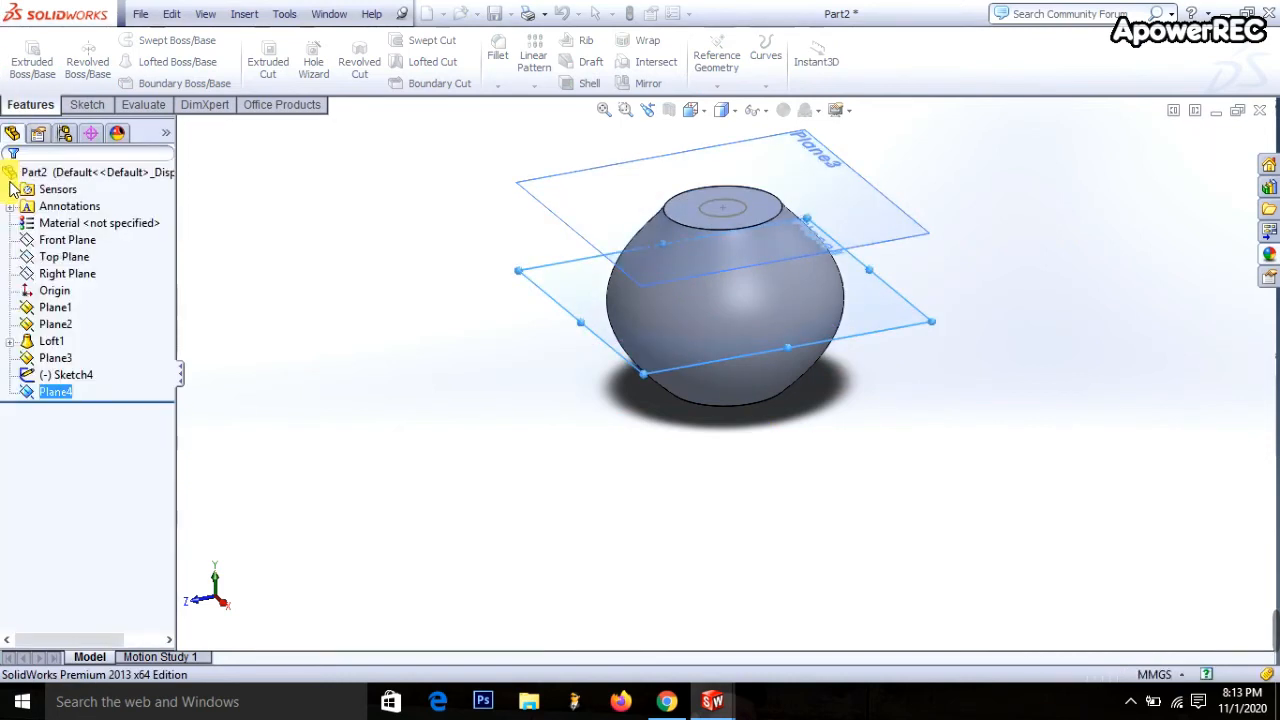
Sketch a 40 mm diameter circle centred on the origin on the new 40 mm offset plane and exit the sketch
click(88, 105)
click(145, 40)
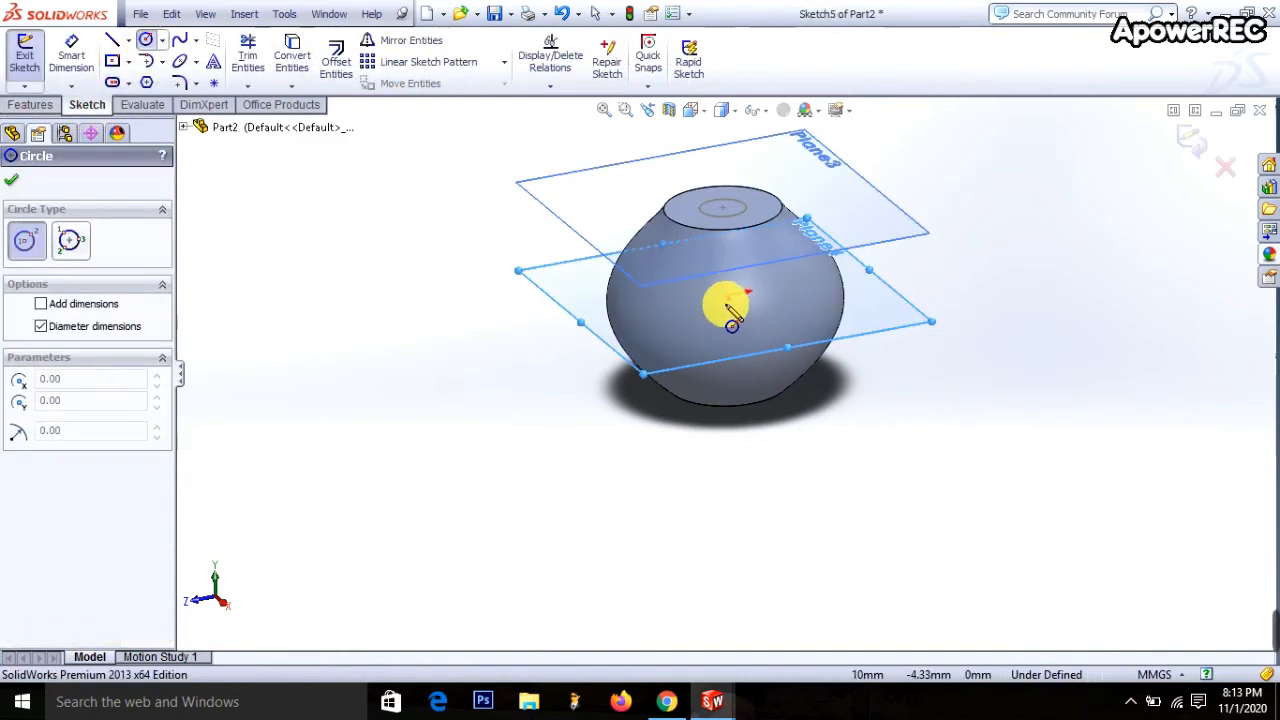
click(728, 297)
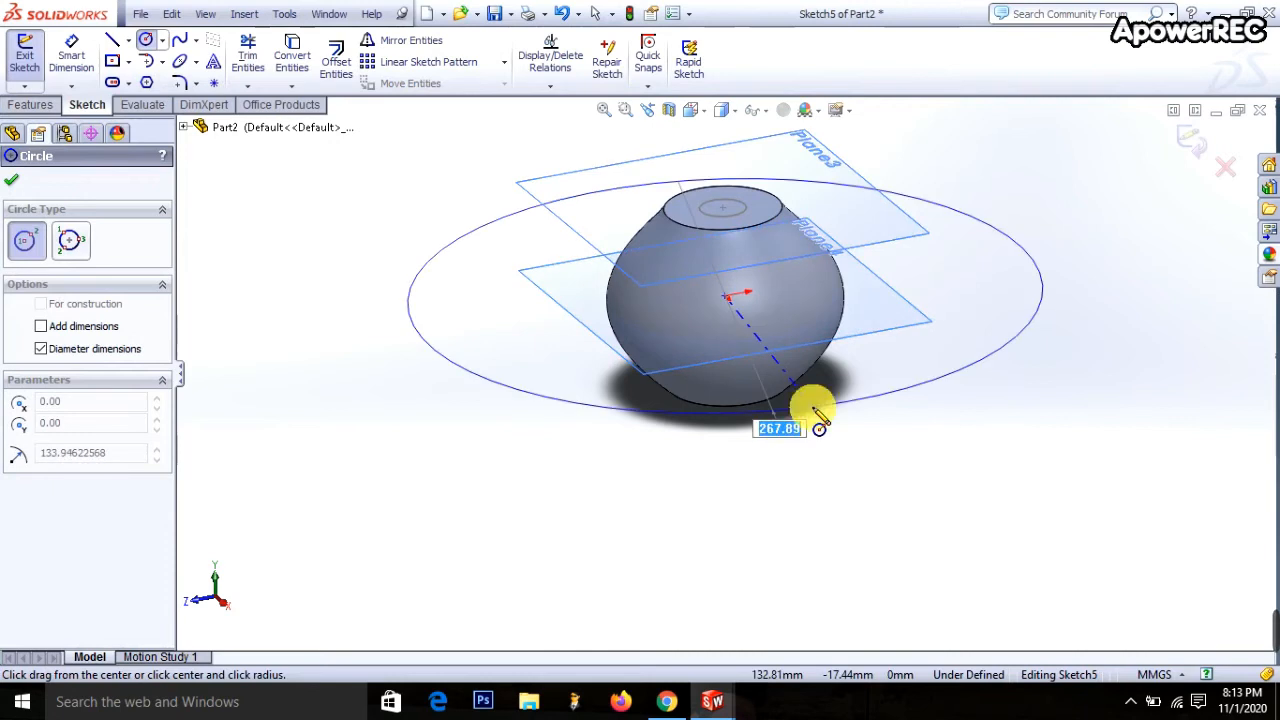
key(Return)
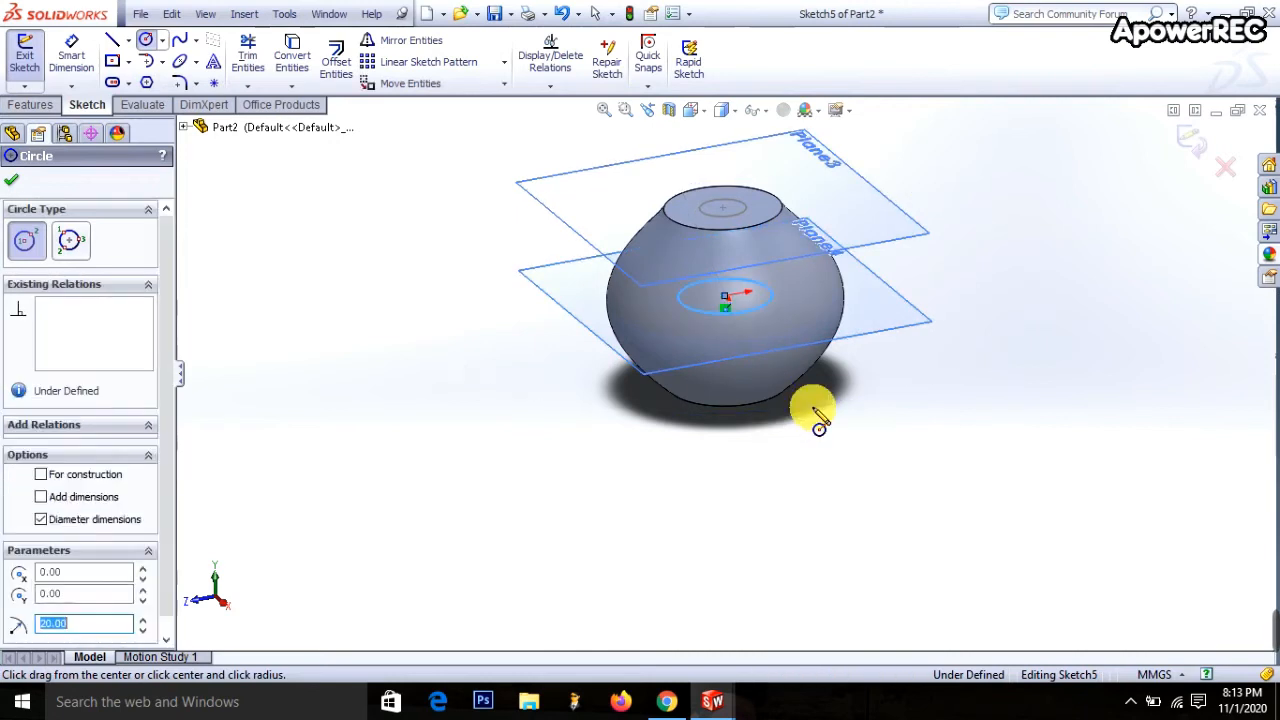
click(1195, 145)
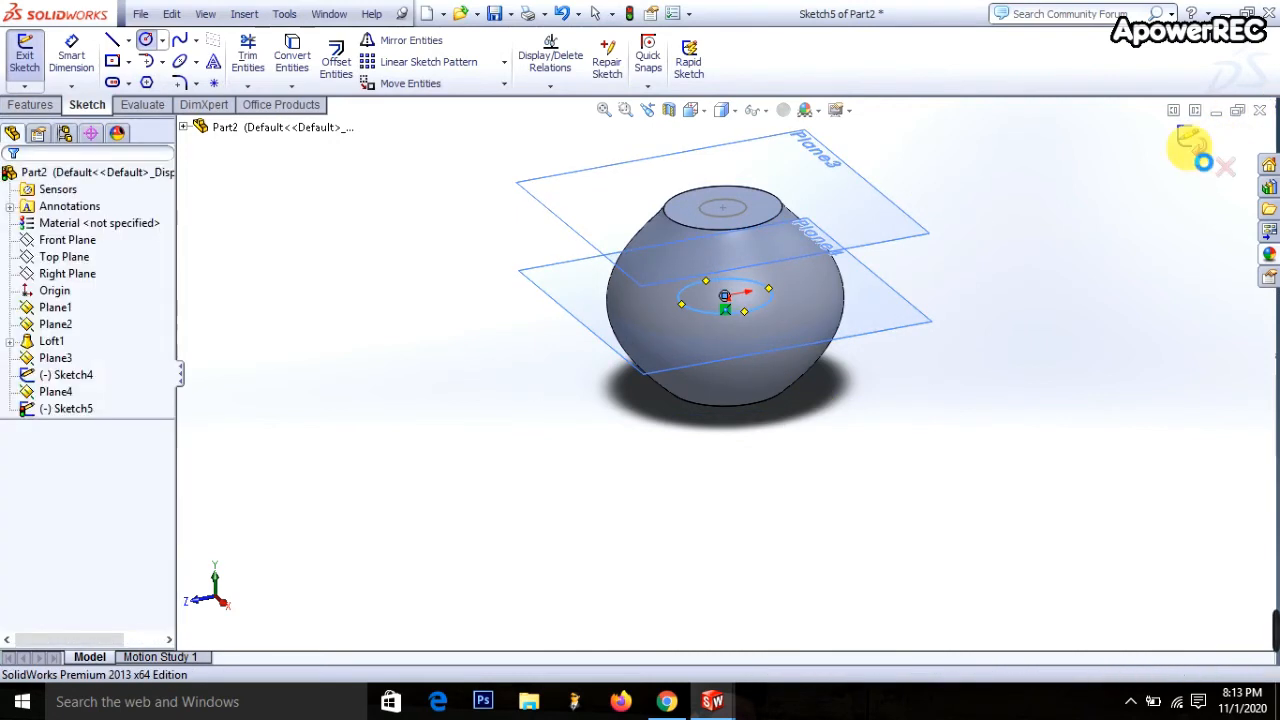
Create a reference plane at 0 mm offset from the Top Plane, at the base of the loft
click(50, 308)
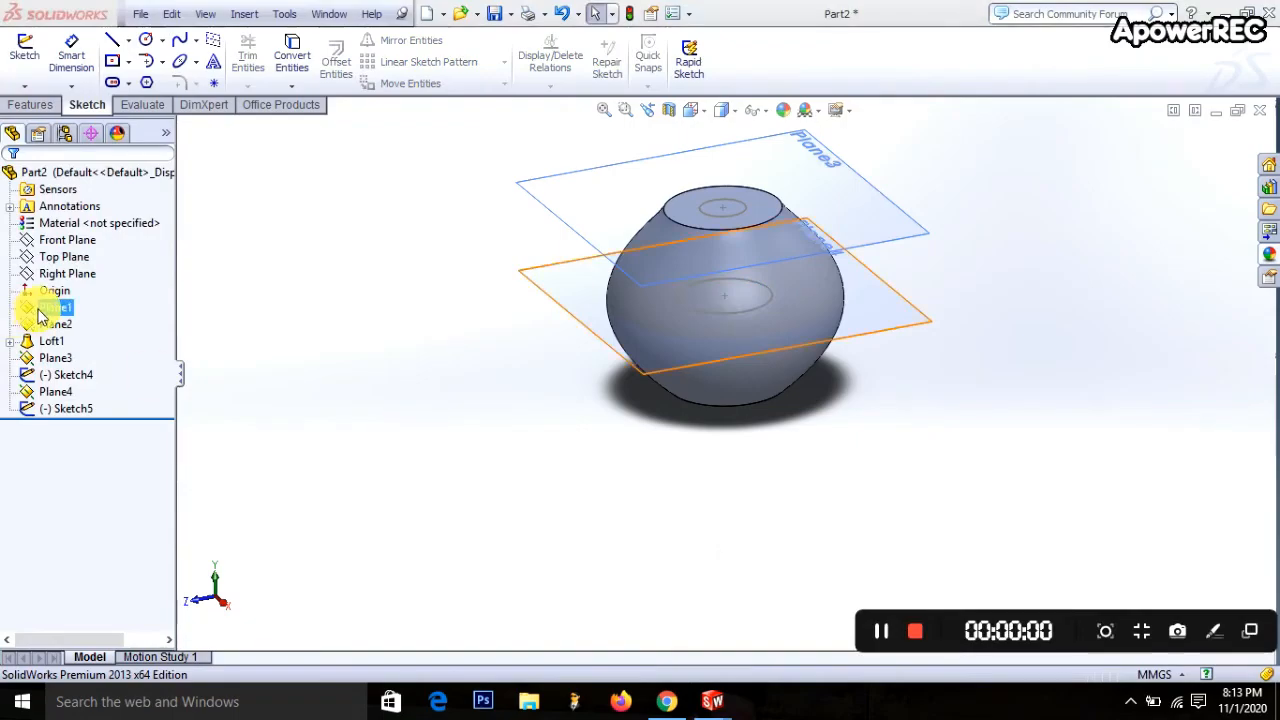
click(62, 257)
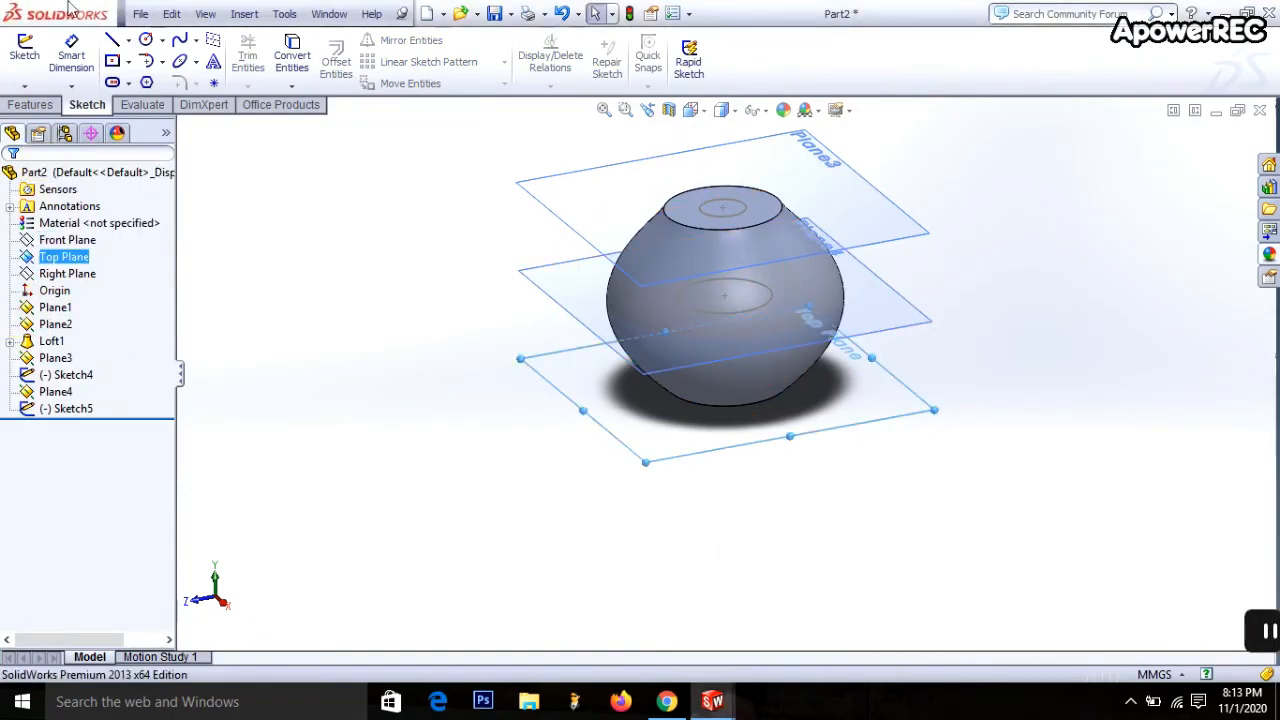
click(50, 106)
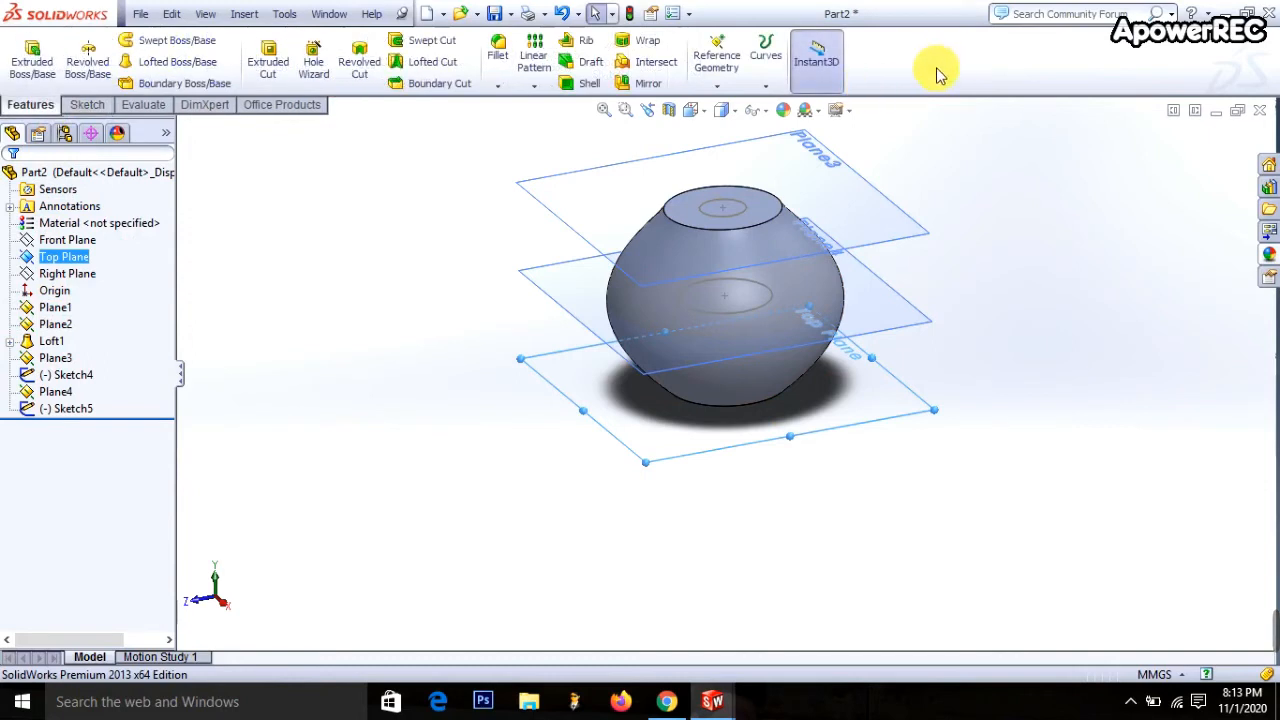
click(735, 72)
click(737, 104)
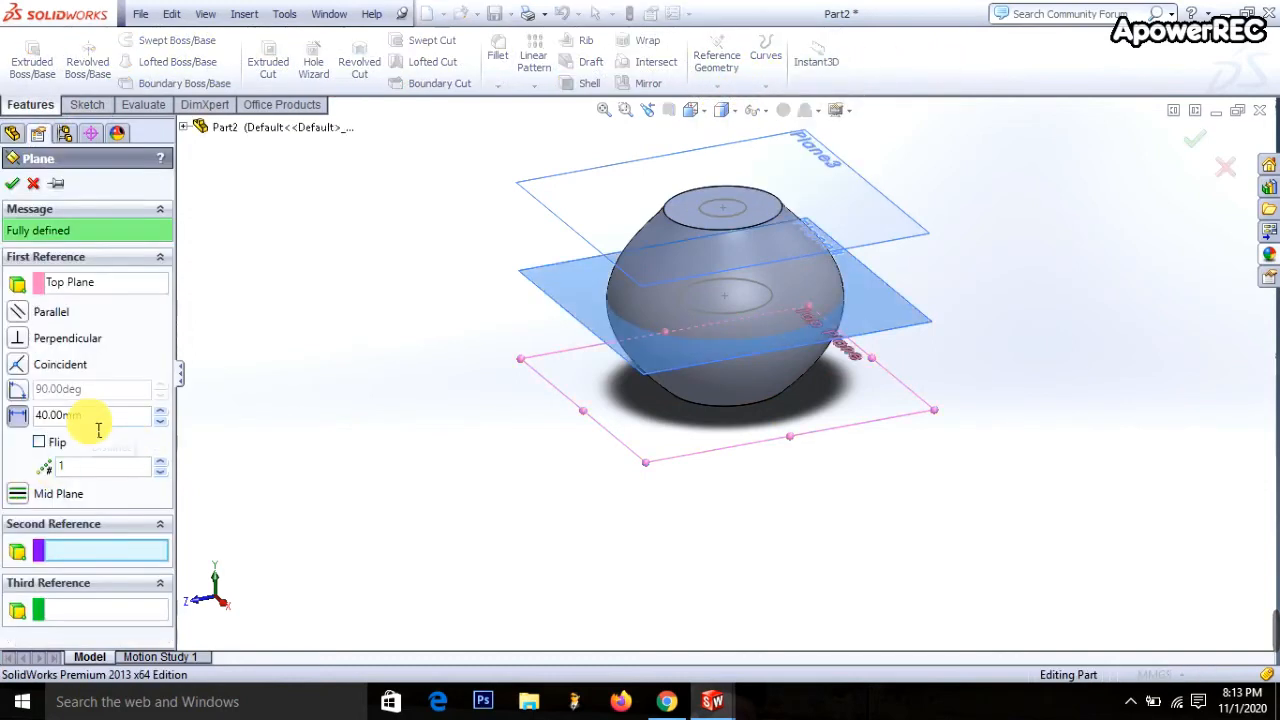
double_click(97, 425)
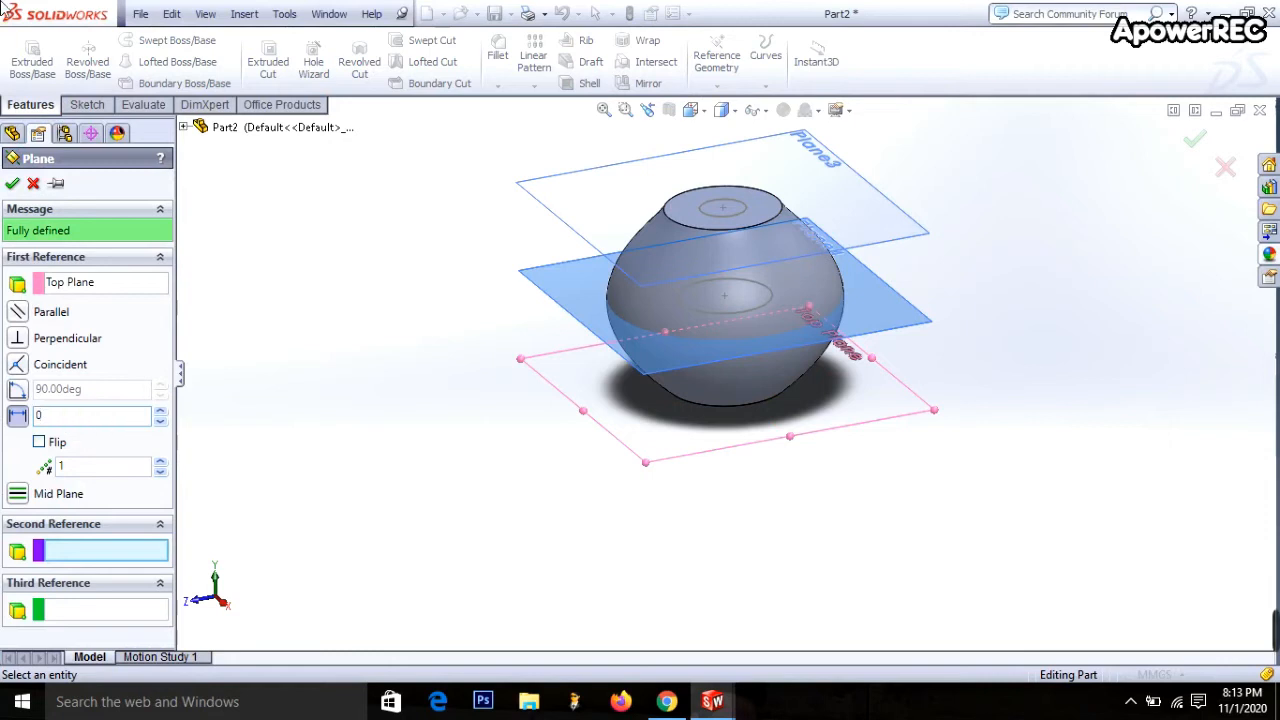
click(13, 187)
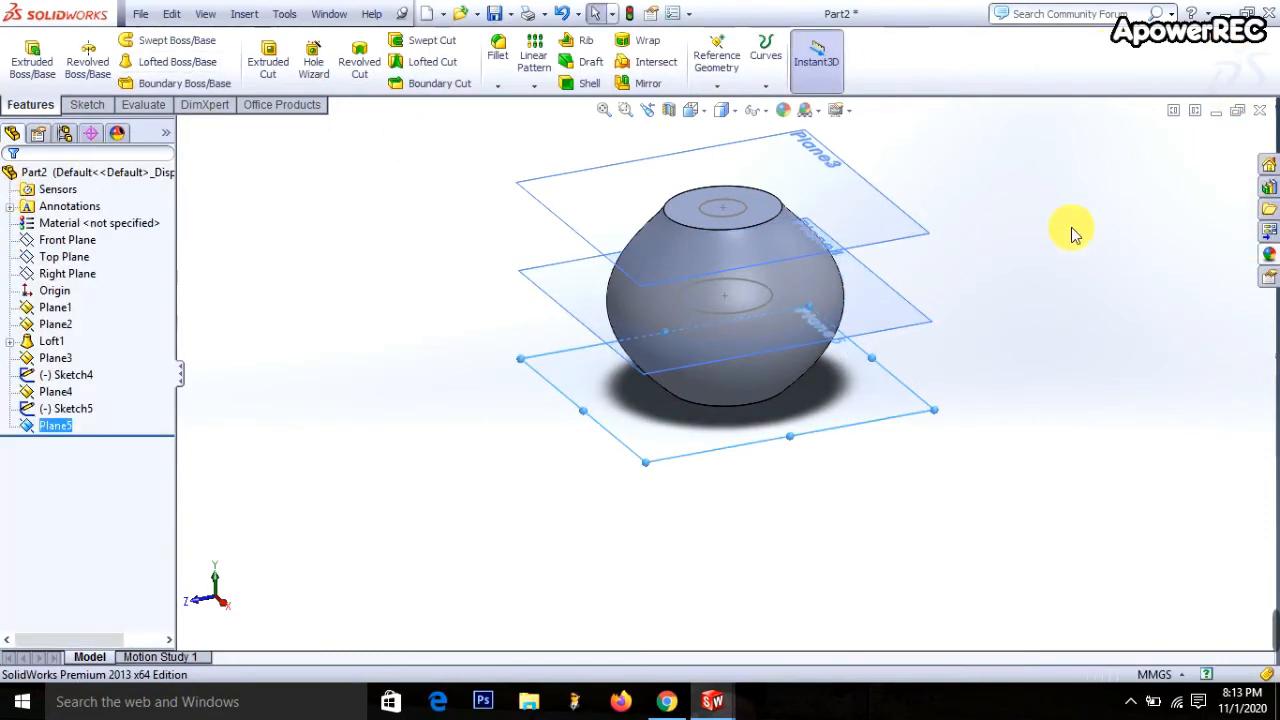
Sketch a 50 mm diameter circle centred on the origin on the 0 mm offset plane and exit the sketch
click(85, 105)
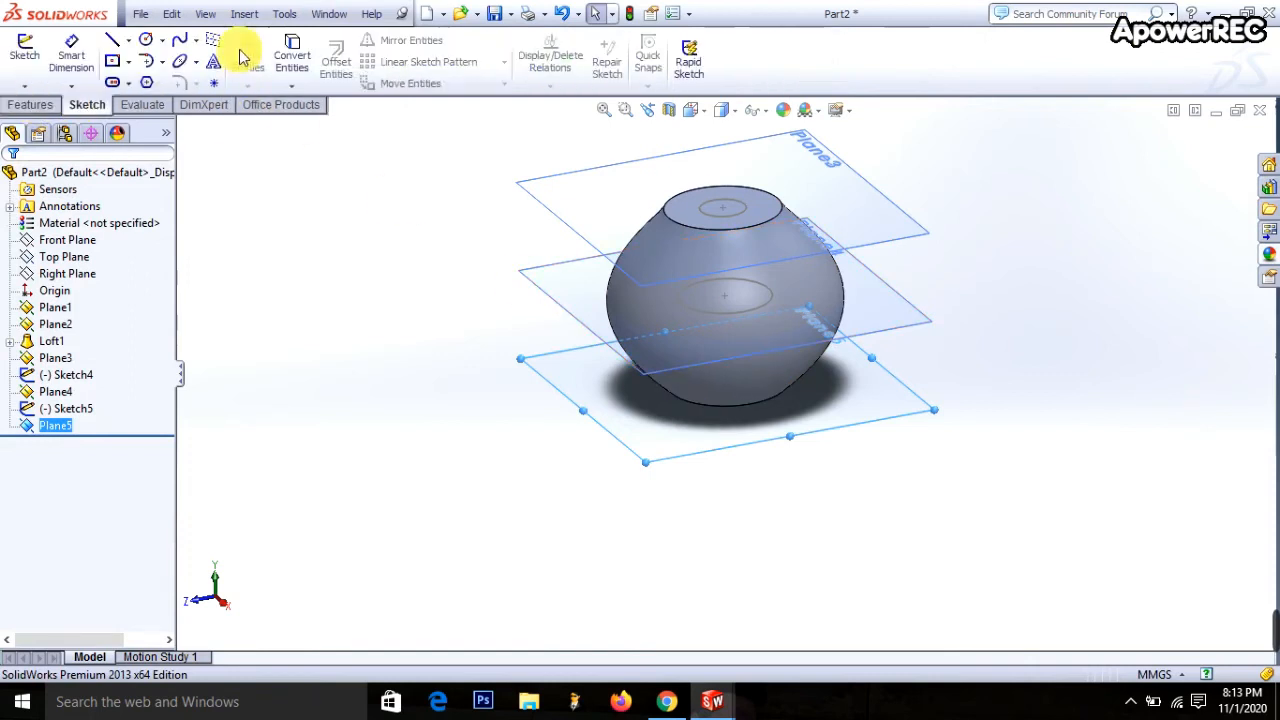
click(148, 45)
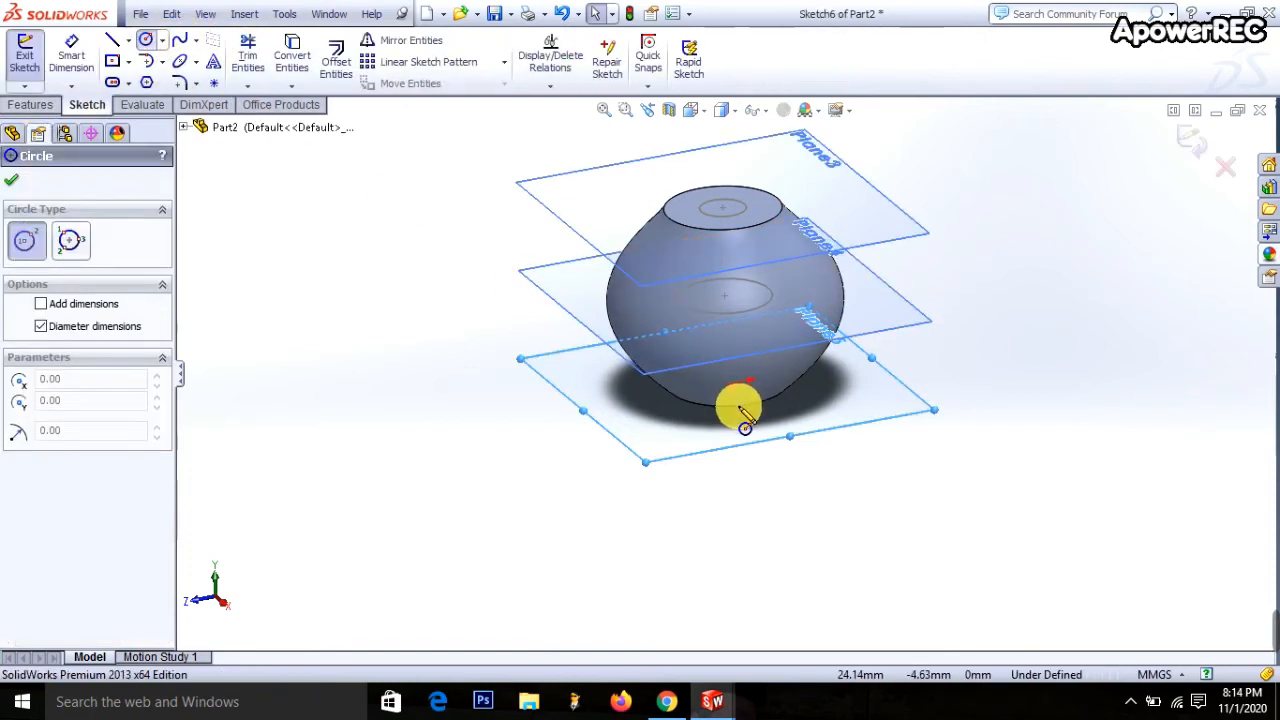
click(728, 386)
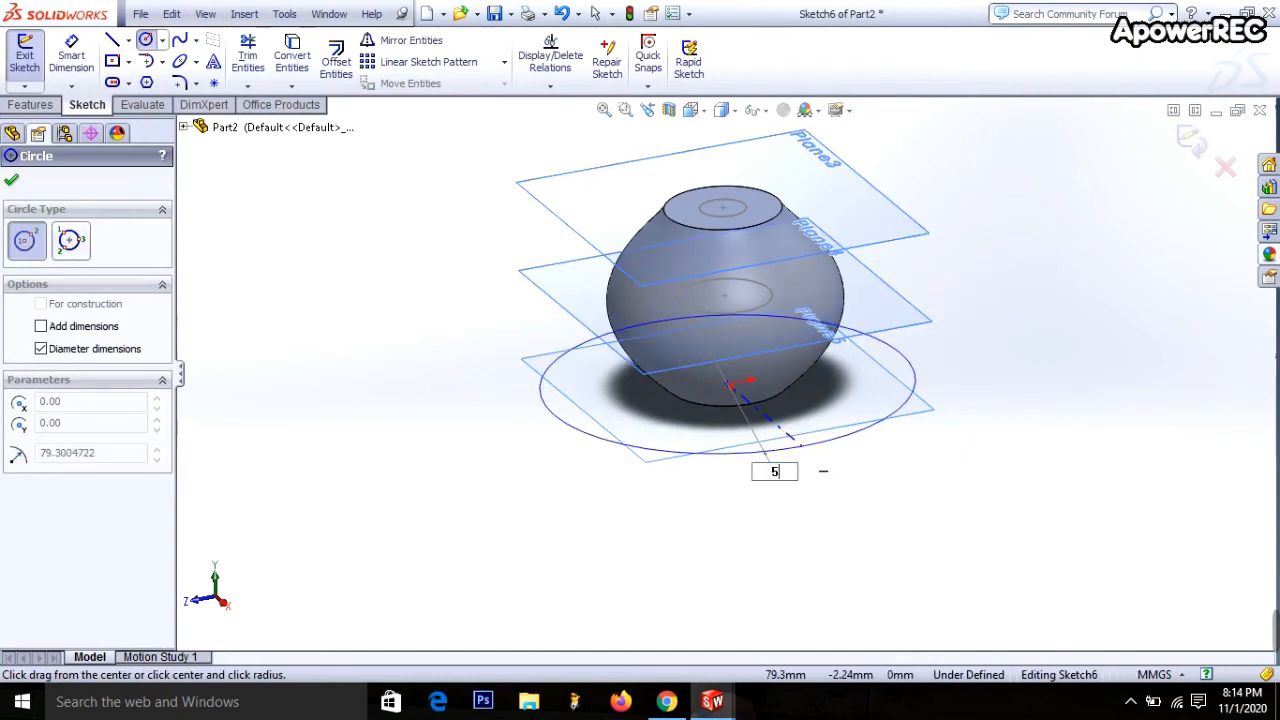
text(50)
click(799, 448)
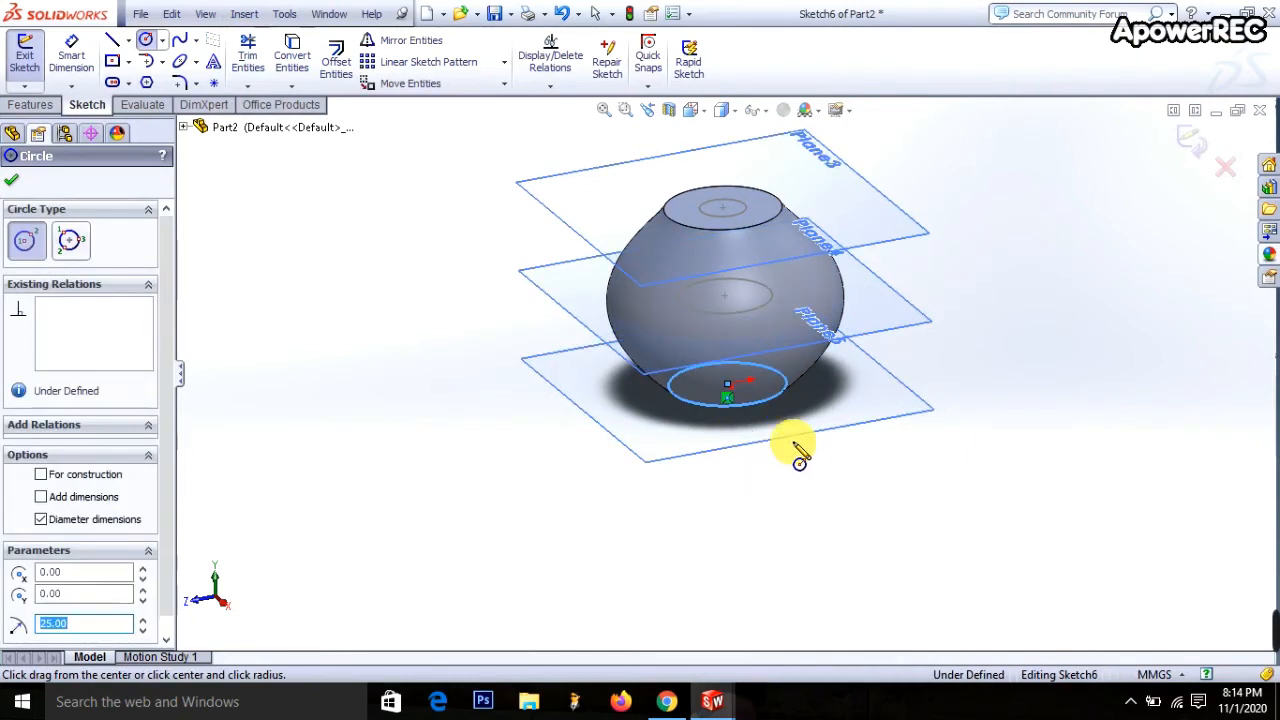
click(1194, 150)
click(1192, 148)
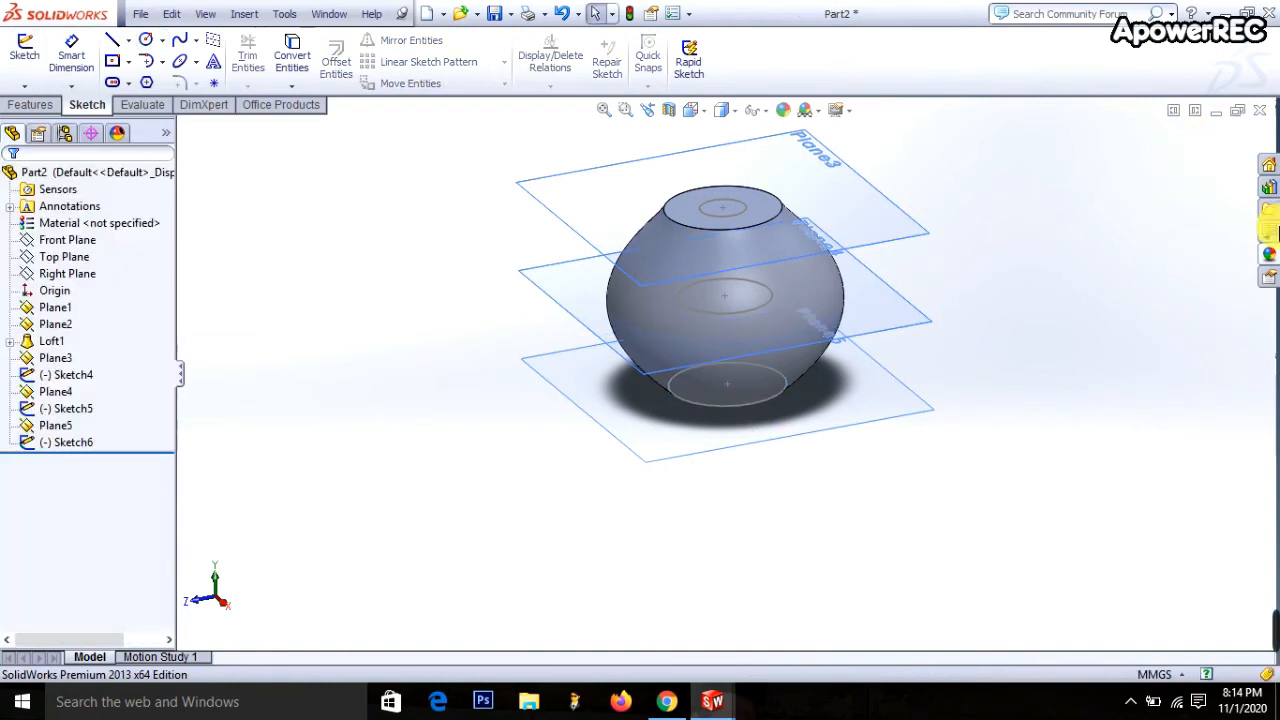
click(36, 108)
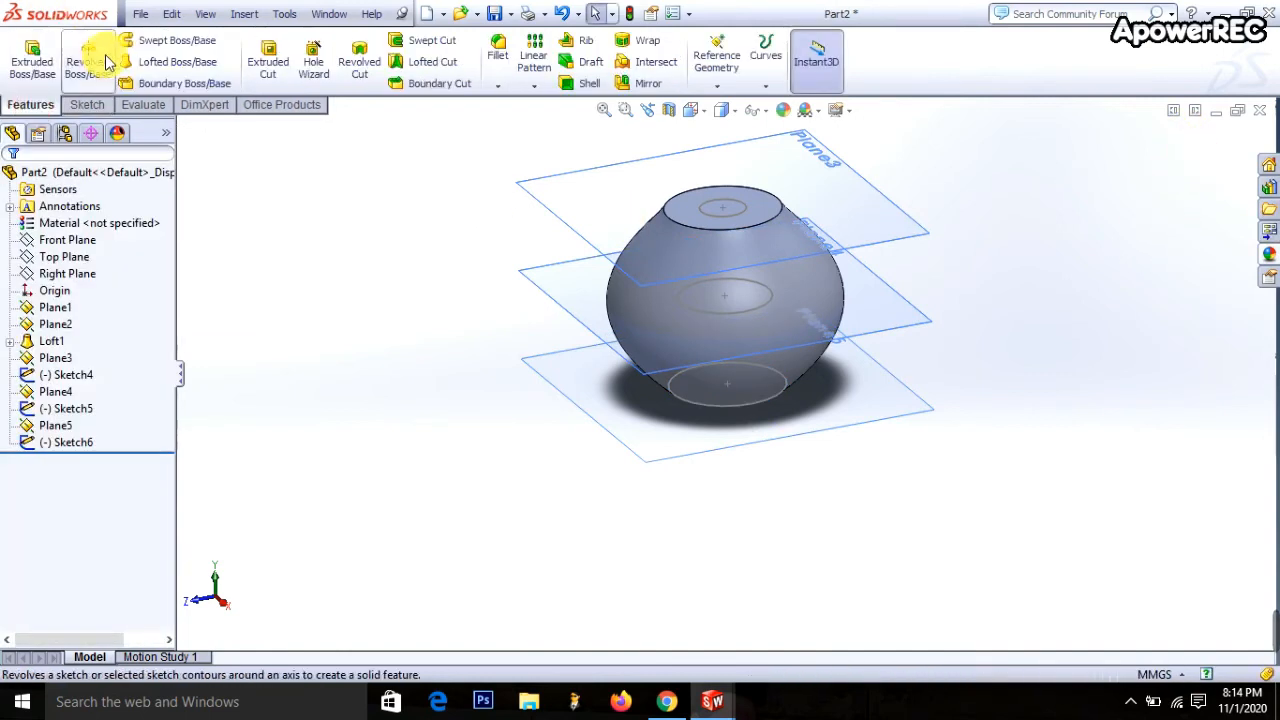
click(410, 44)
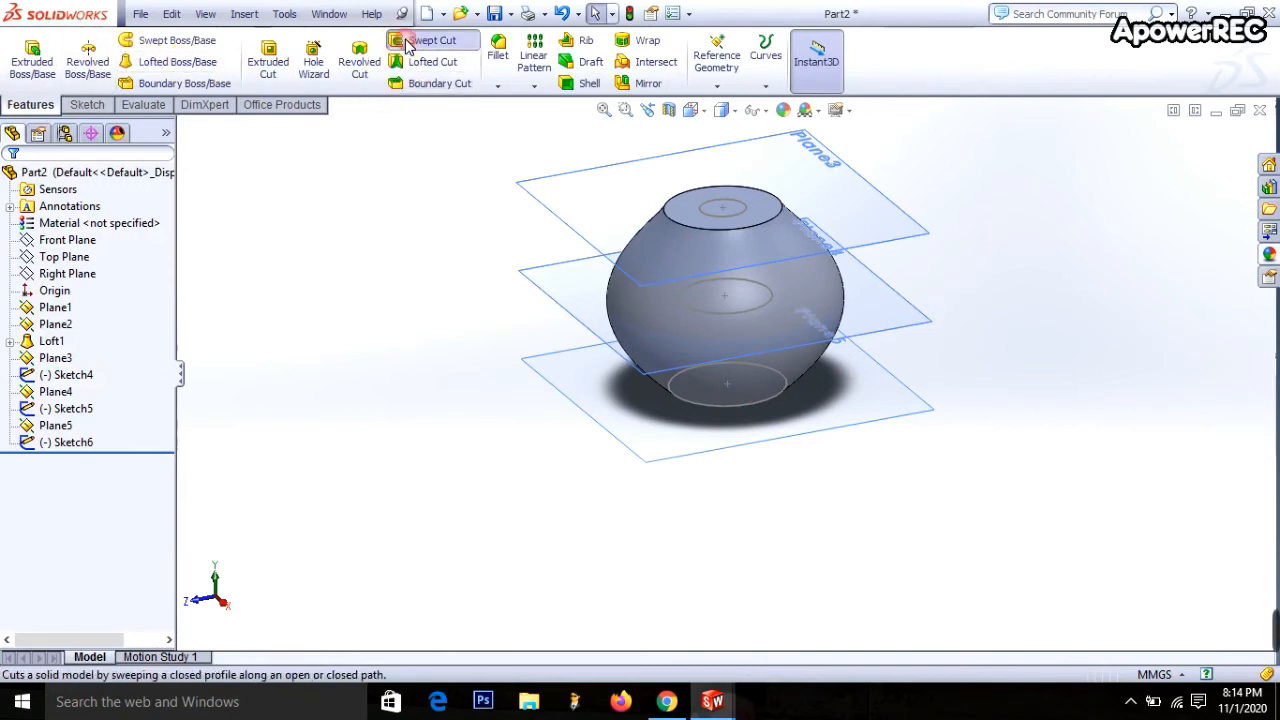
click(694, 405)
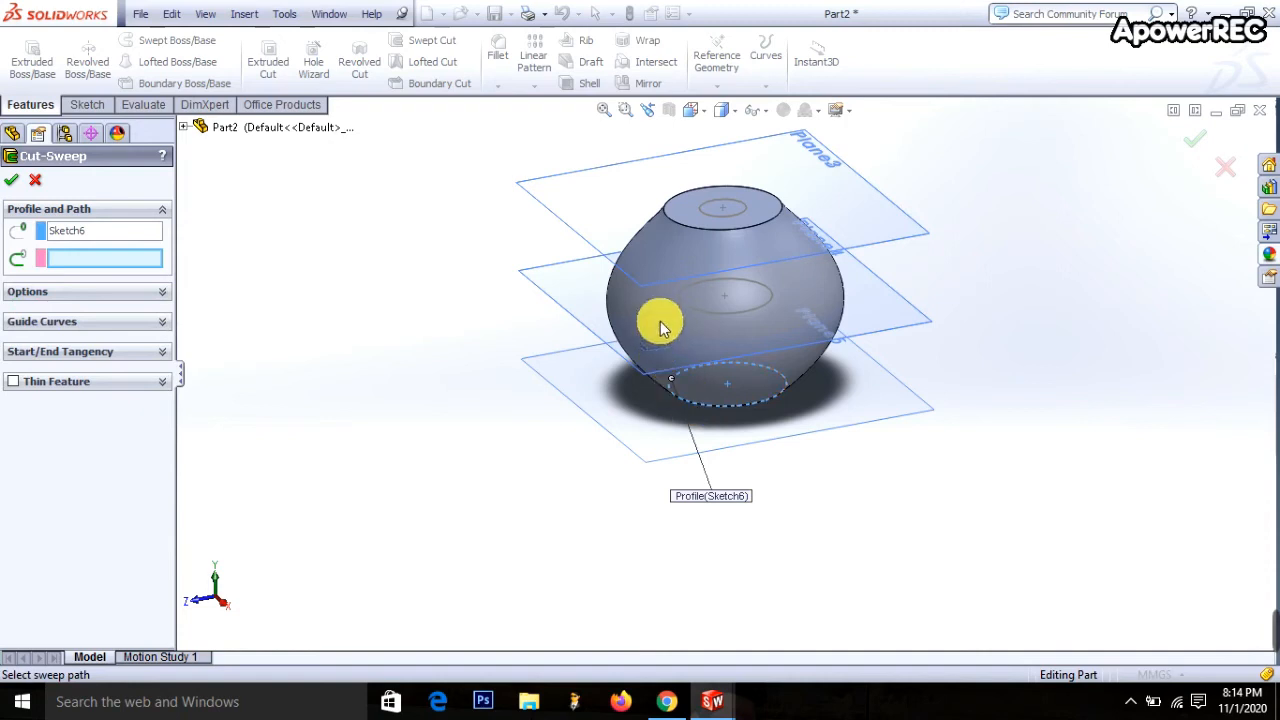
click(684, 297)
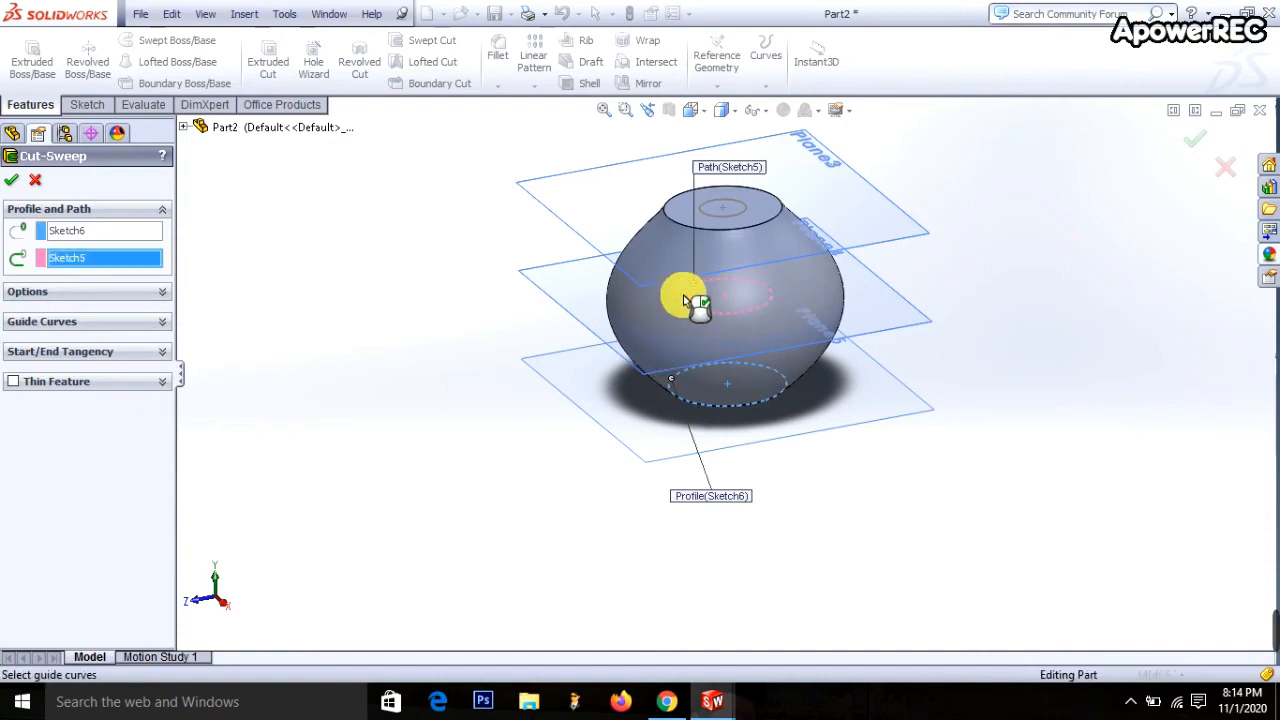
click(707, 214)
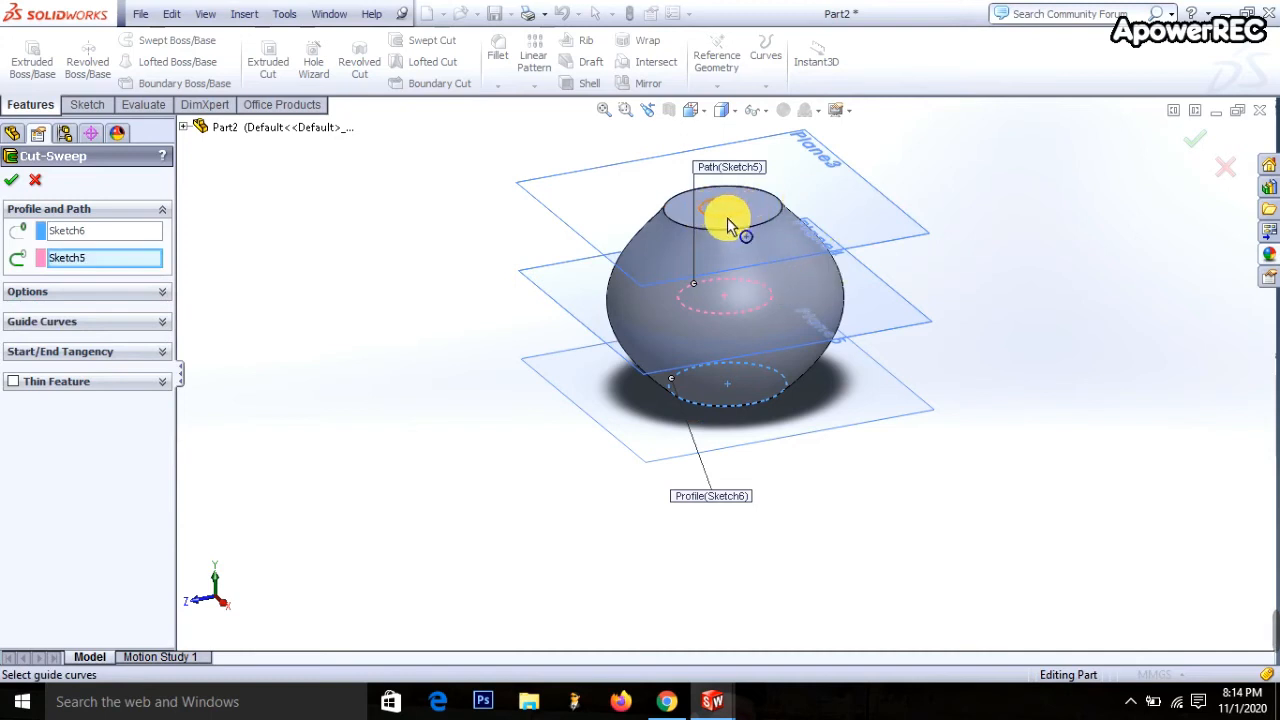
click(728, 216)
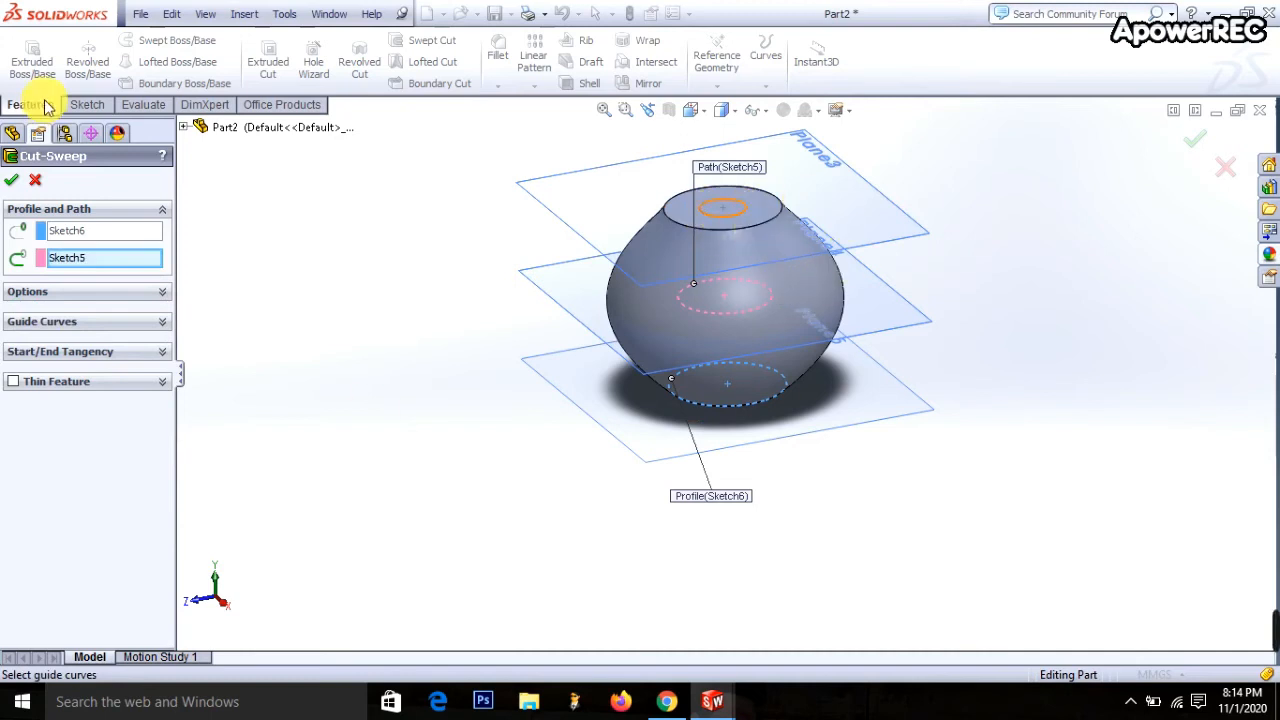
click(34, 182)
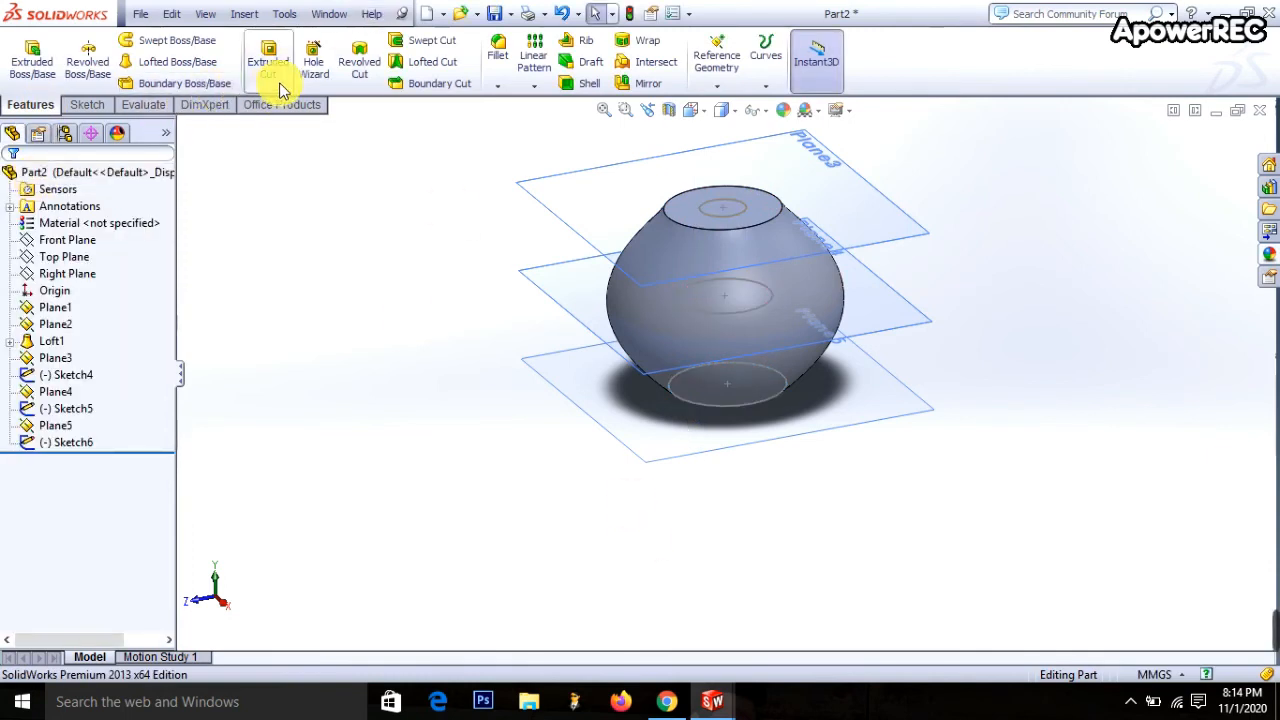
Create a lofted cut through the solid using the base, middle and top inner circles as profiles
click(425, 61)
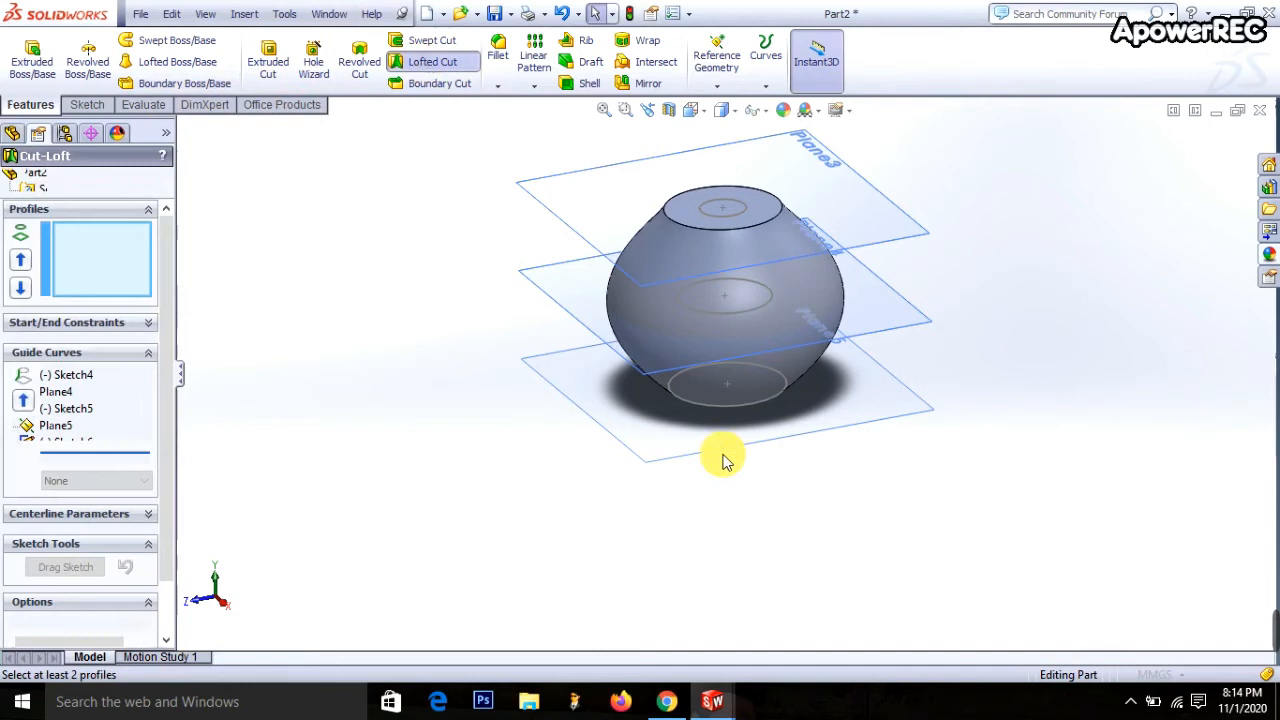
click(693, 404)
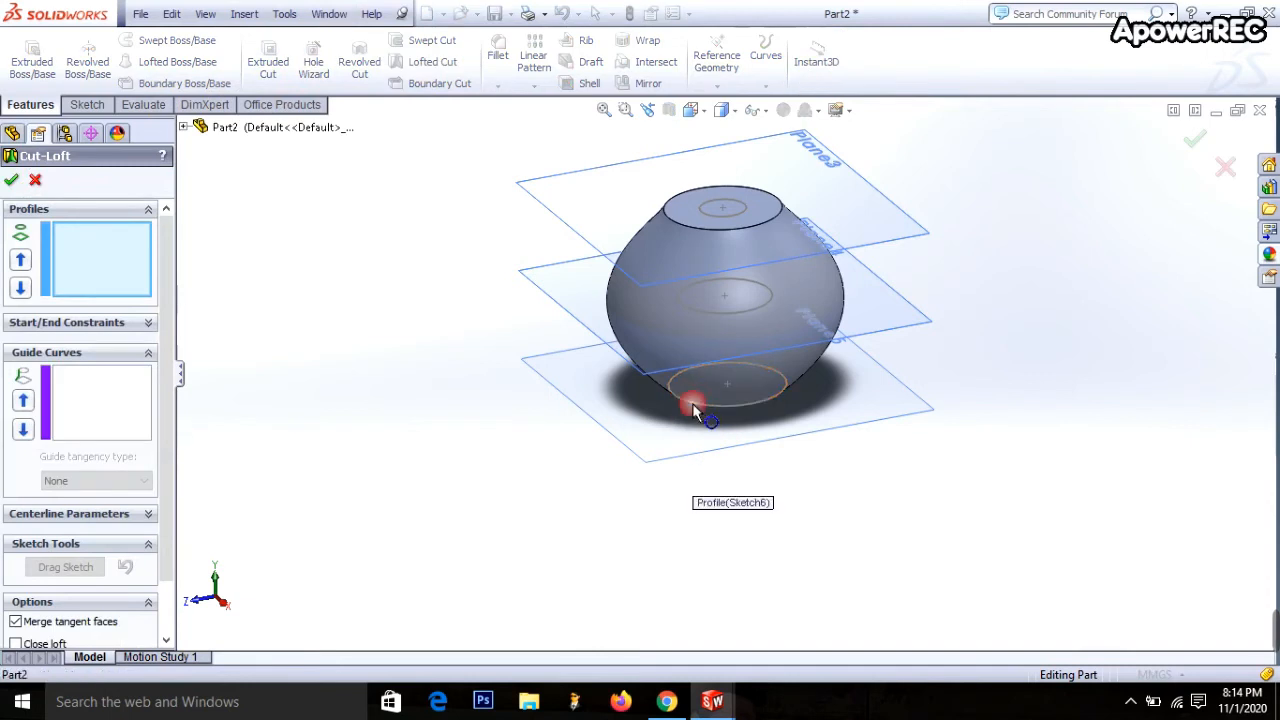
click(690, 306)
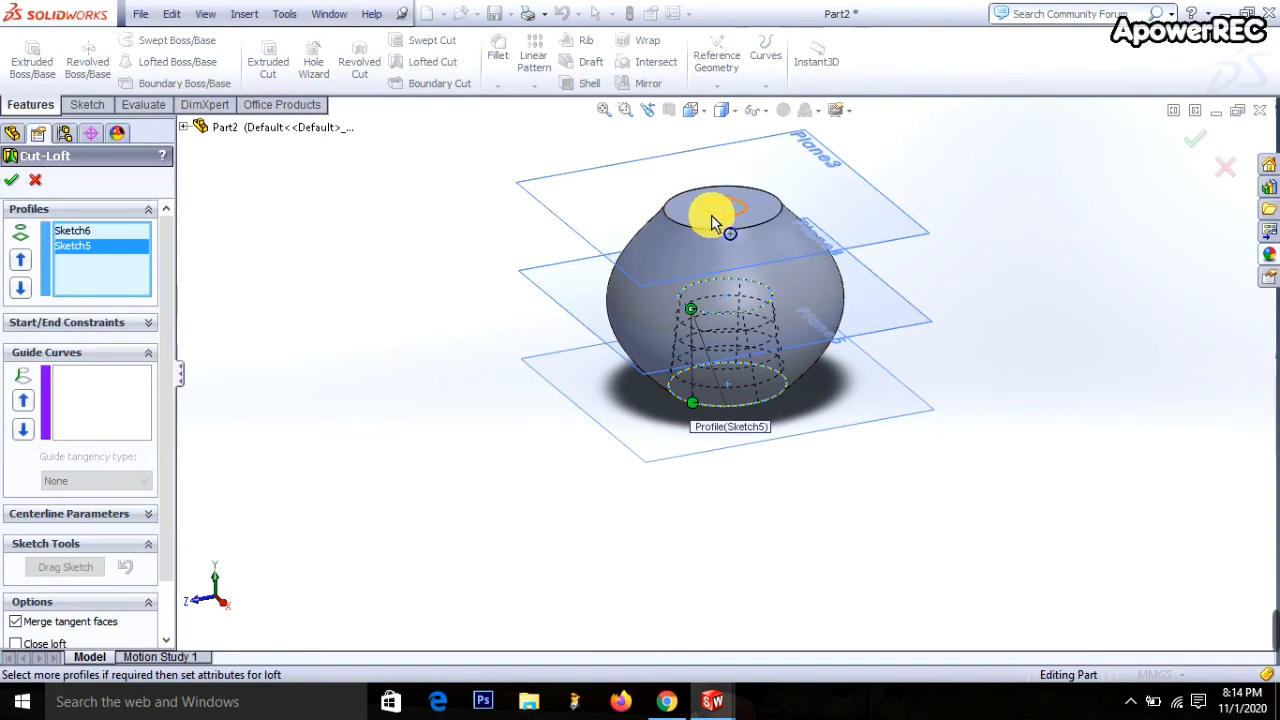
click(711, 214)
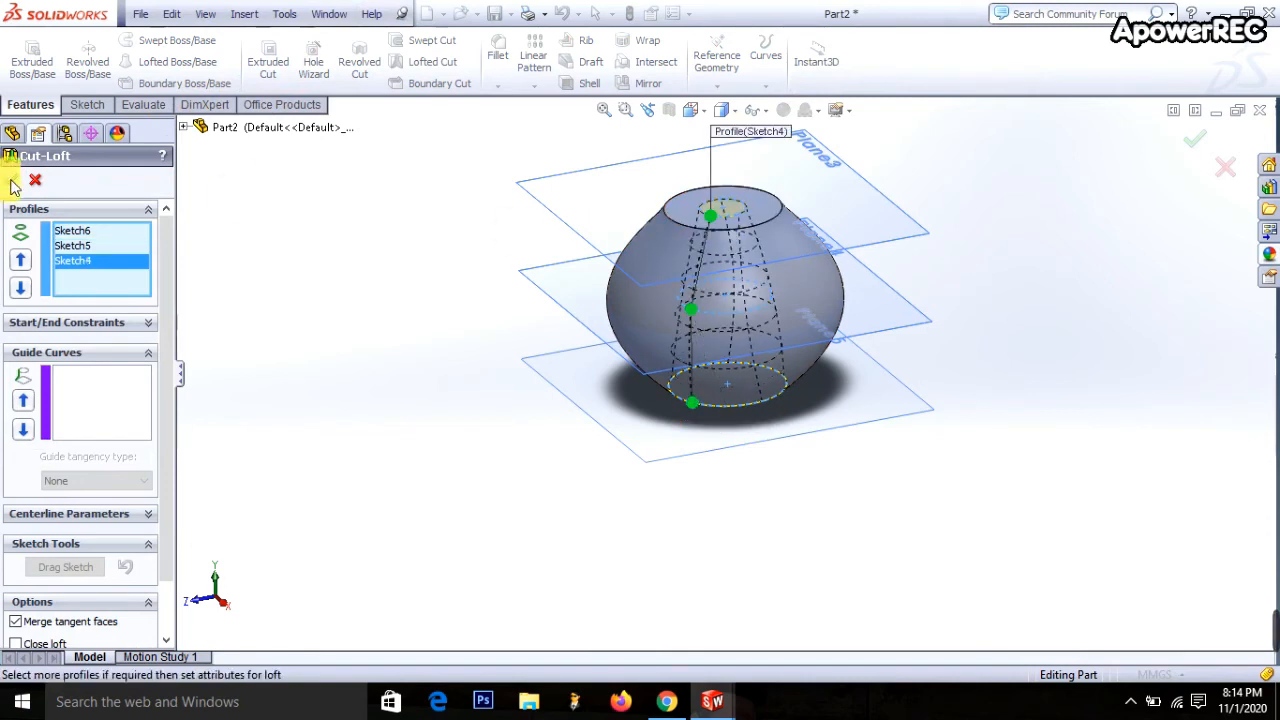
click(12, 182)
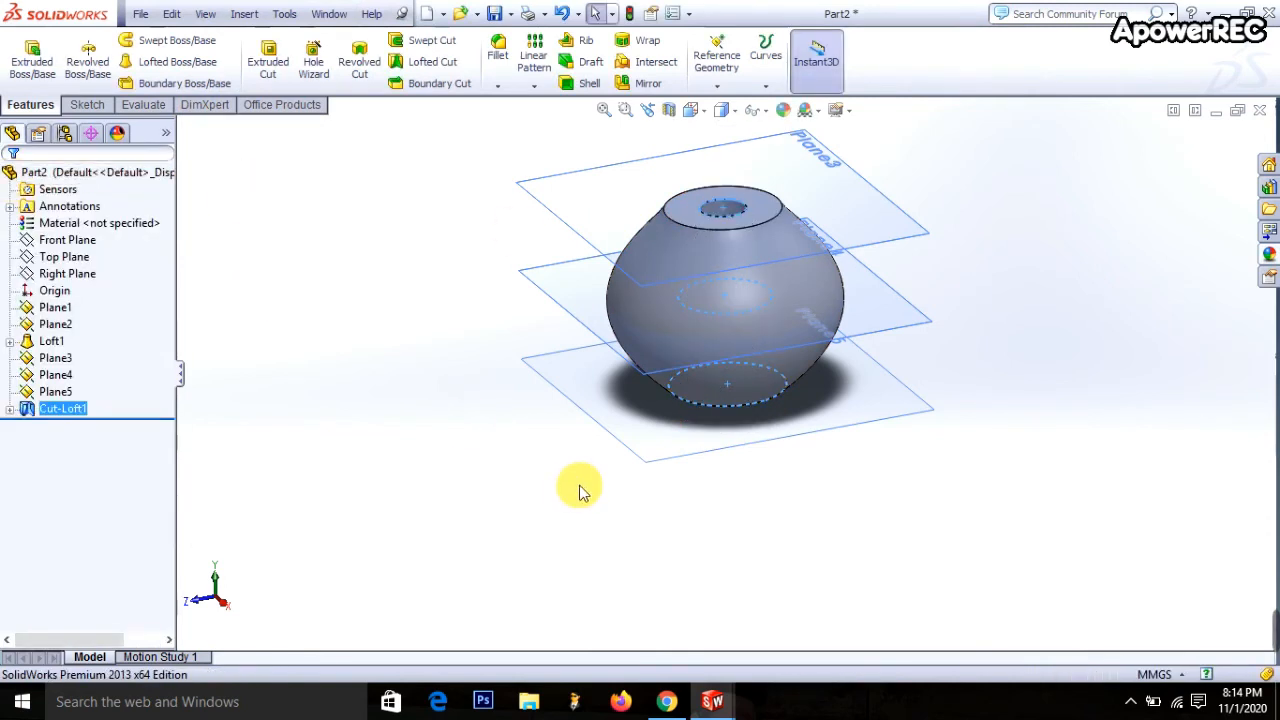
middle_drag(580, 486, 672, 257)
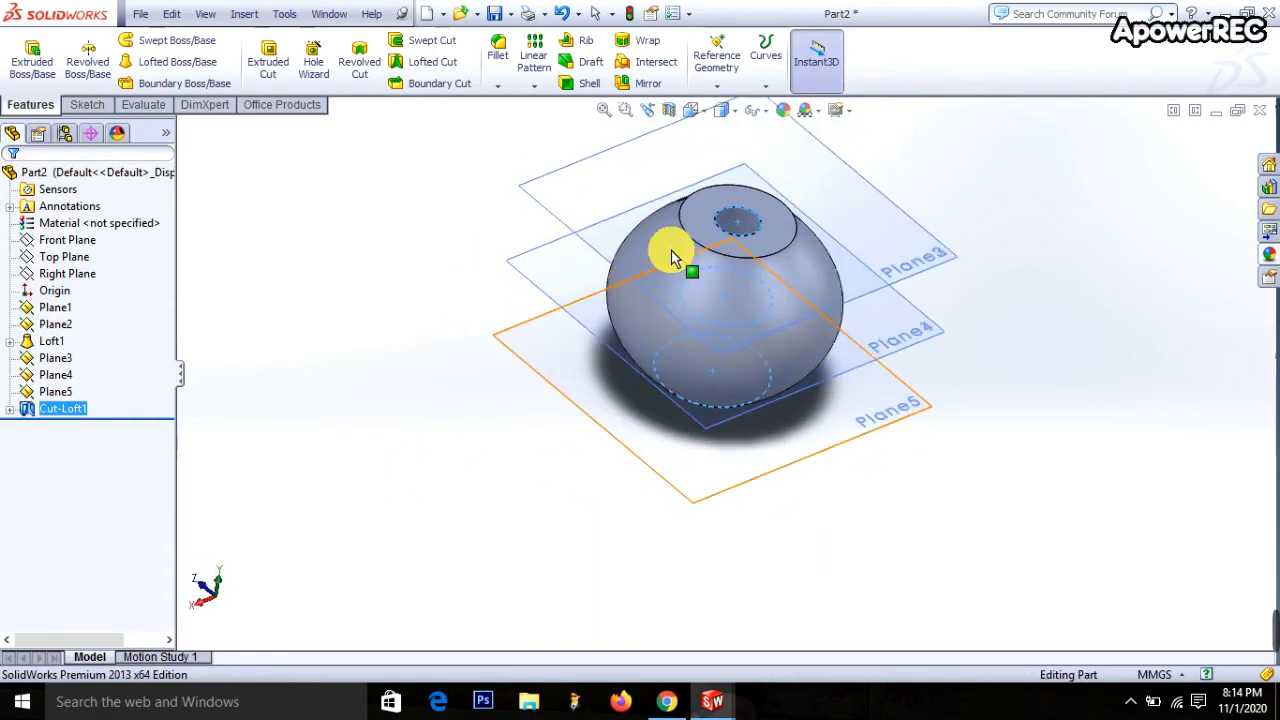
Apply the polished bronze appearance from the Bronze metals to the lofted cut
click(783, 110)
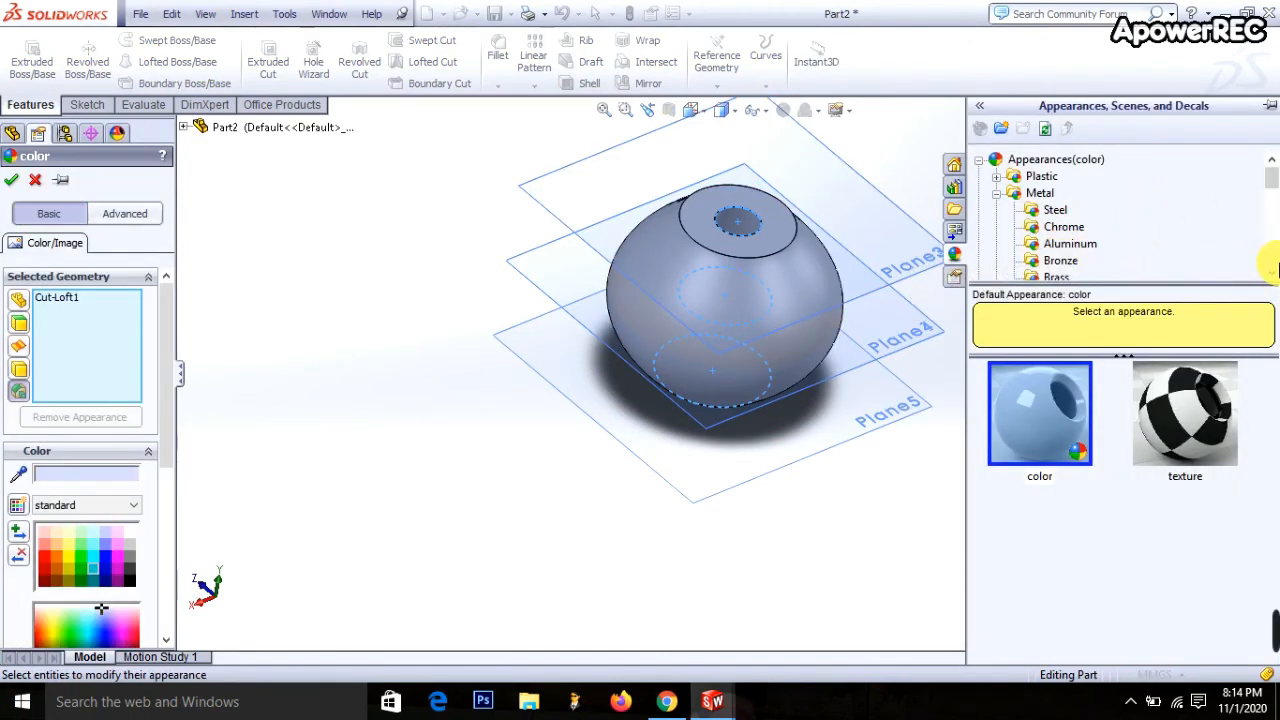
click(1272, 272)
click(1272, 272)
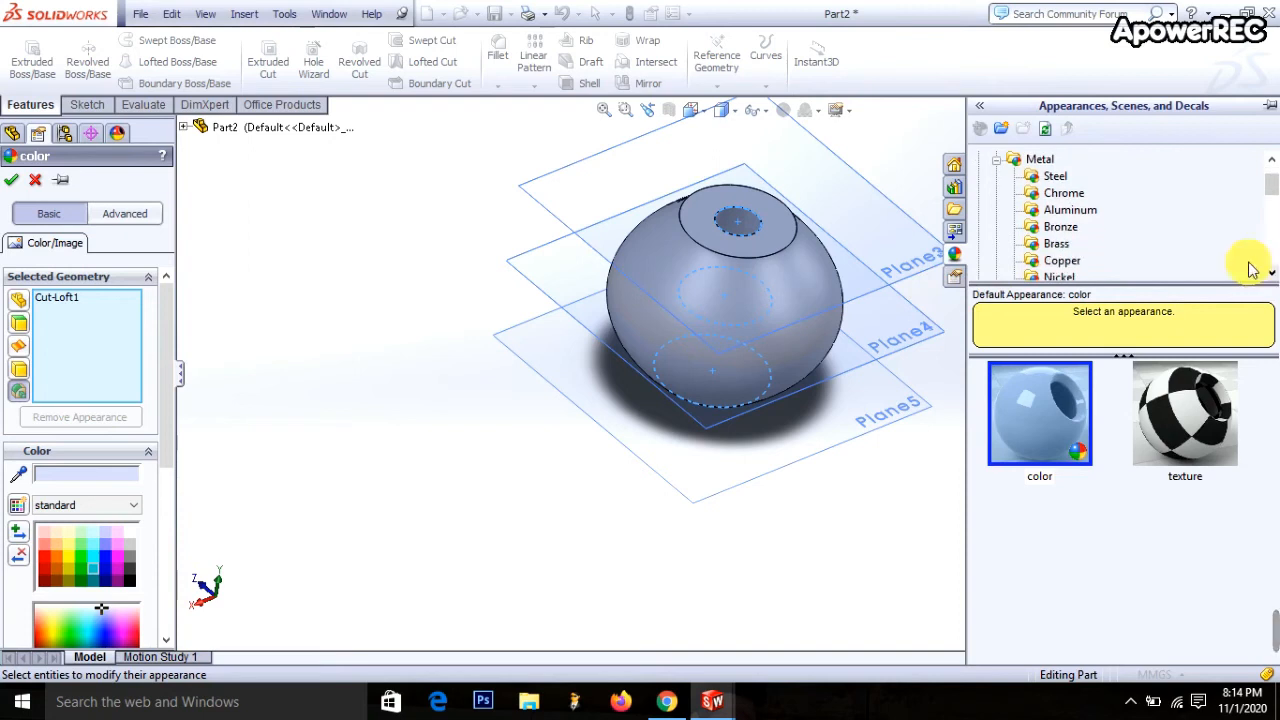
click(1060, 227)
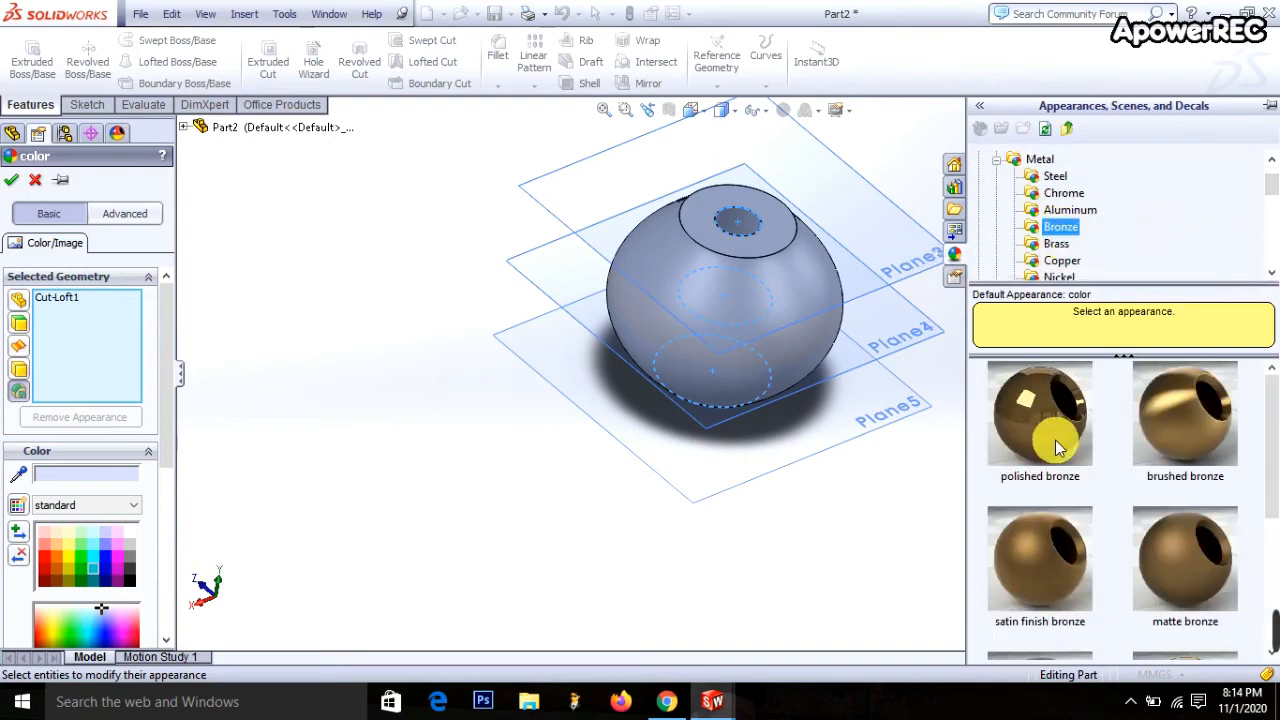
drag(1057, 448, 757, 317)
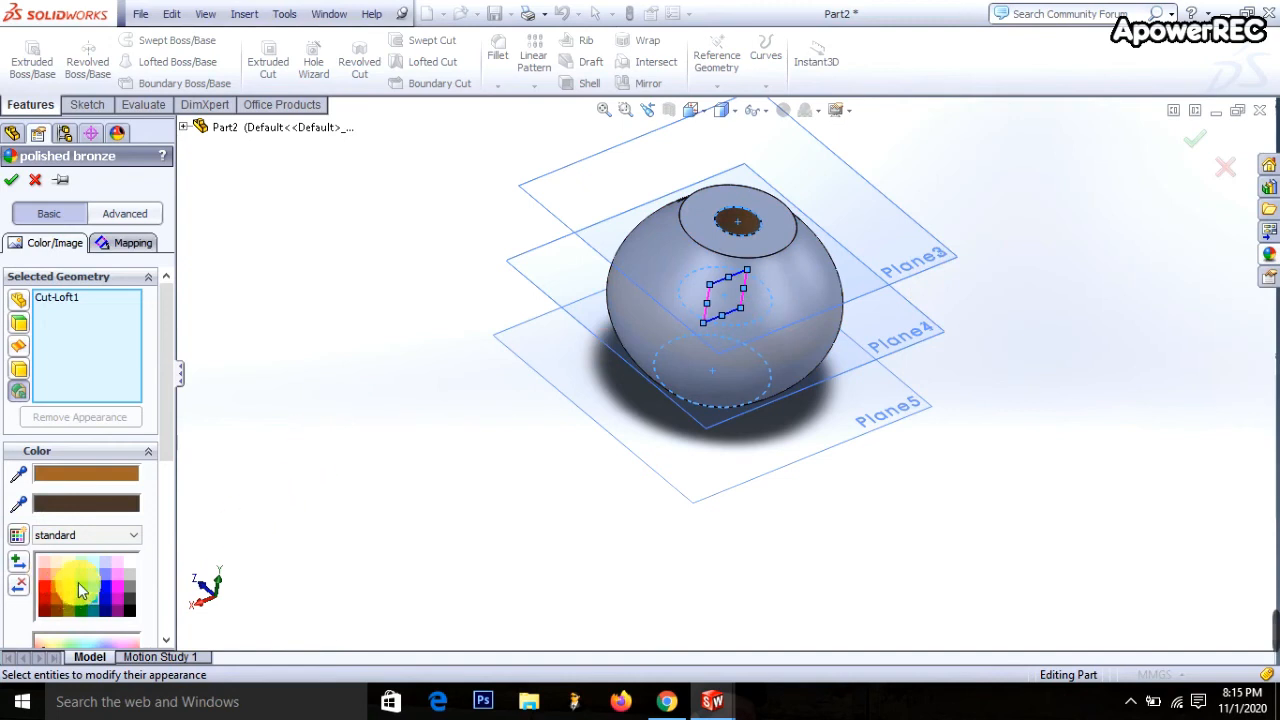
Add the outer loft to the geometry being coloured and try green and pink as the appearance colour
click(80, 585)
click(677, 306)
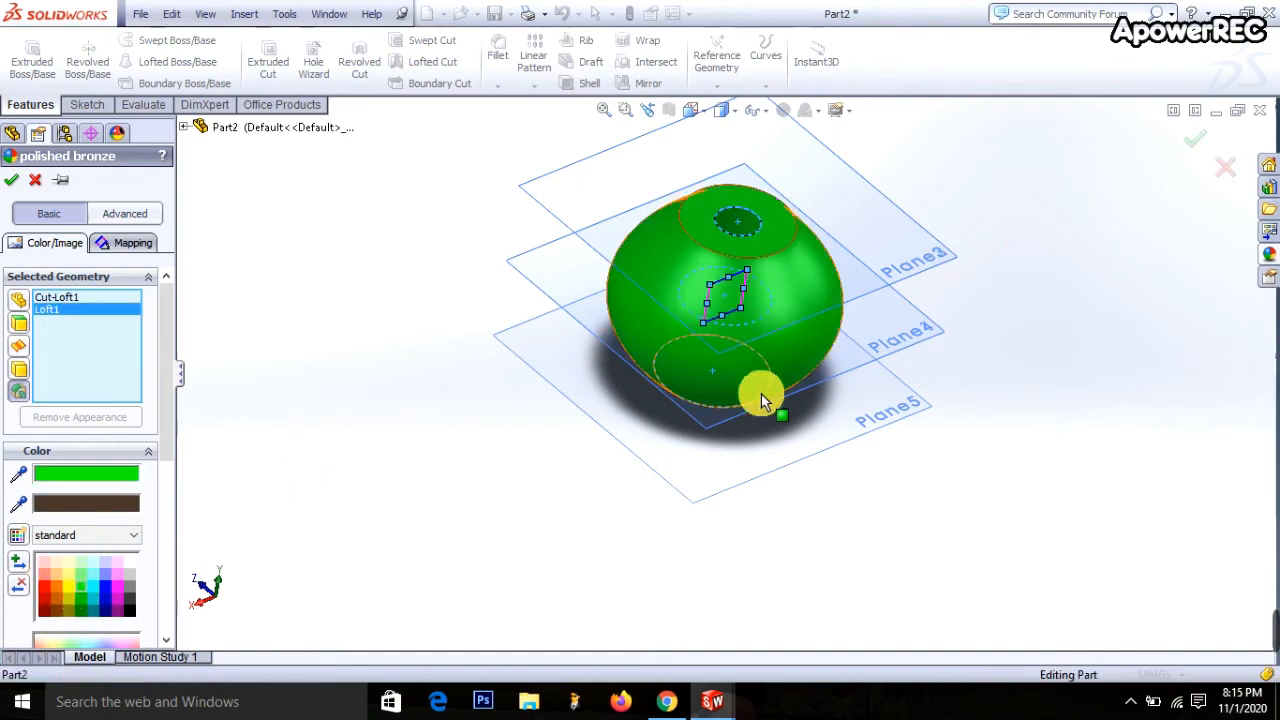
middle_drag(391, 542, 328, 422)
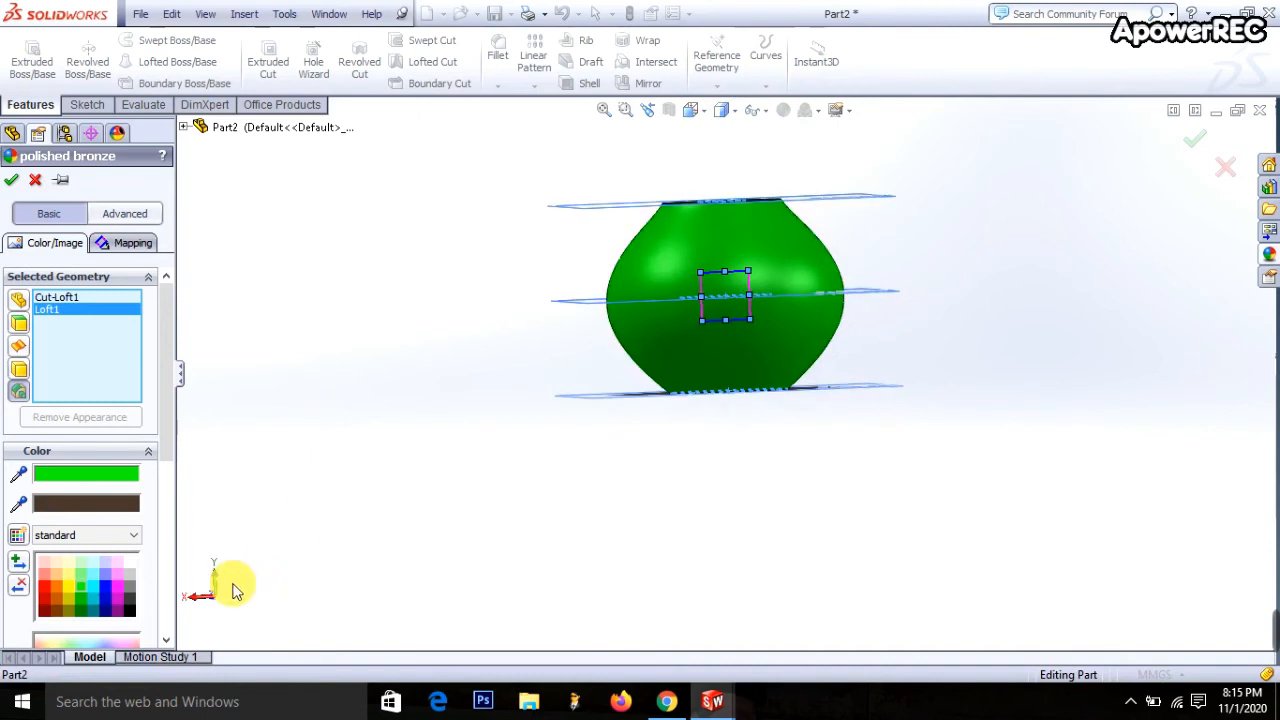
scroll(120, 600, down, 1)
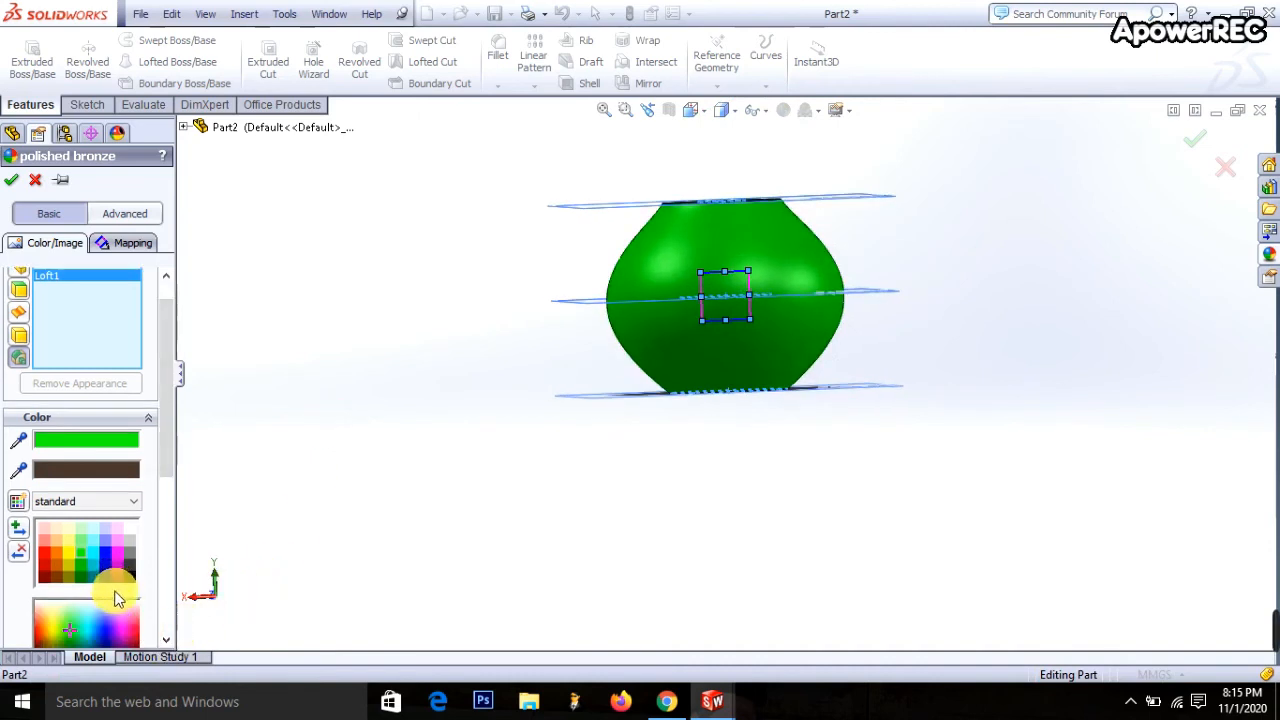
click(128, 626)
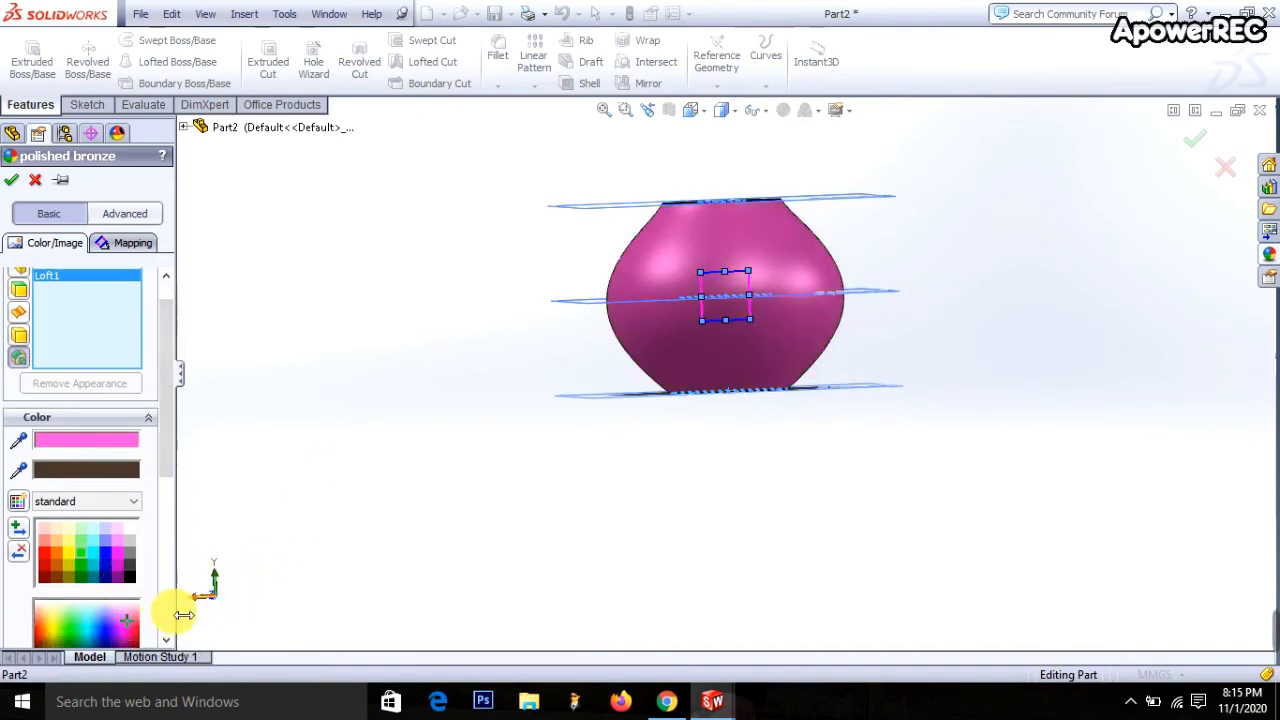
Remove the lofted cut from the appearance selection and apply blue as the outer loft's colour
middle_drag(370, 520, 440, 490)
middle_drag(372, 183, 700, 264)
click(724, 256)
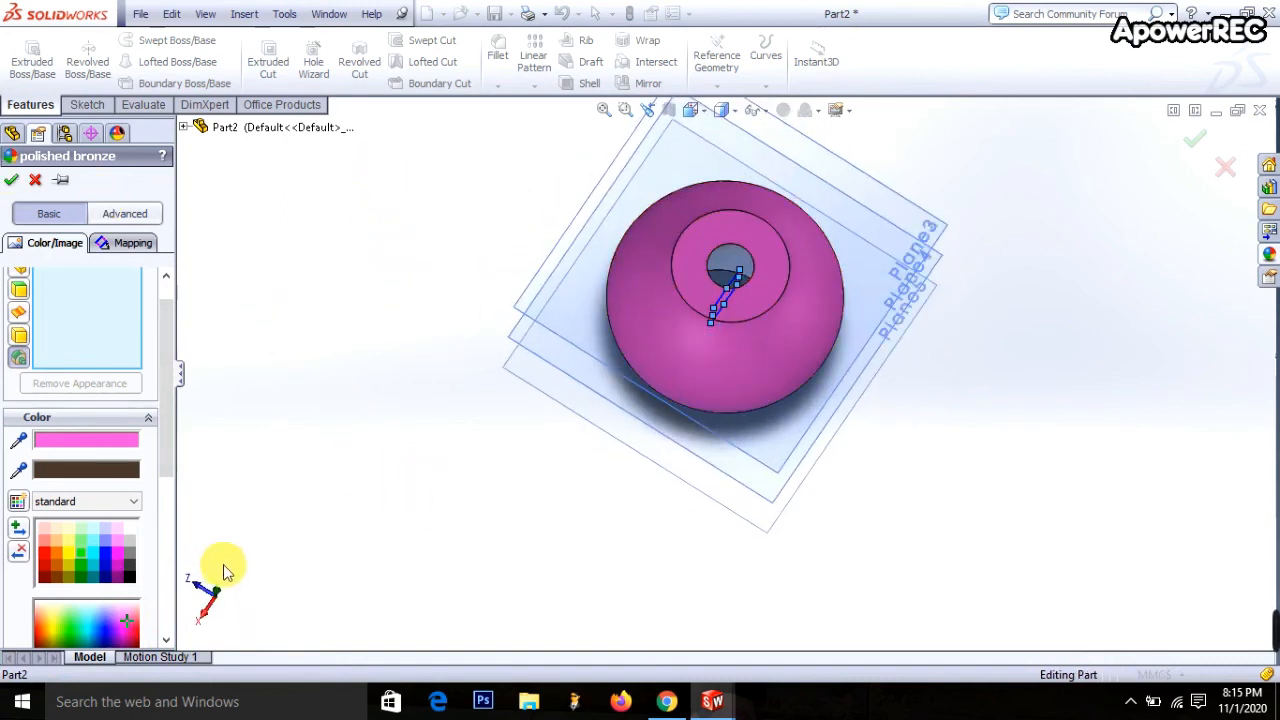
click(75, 618)
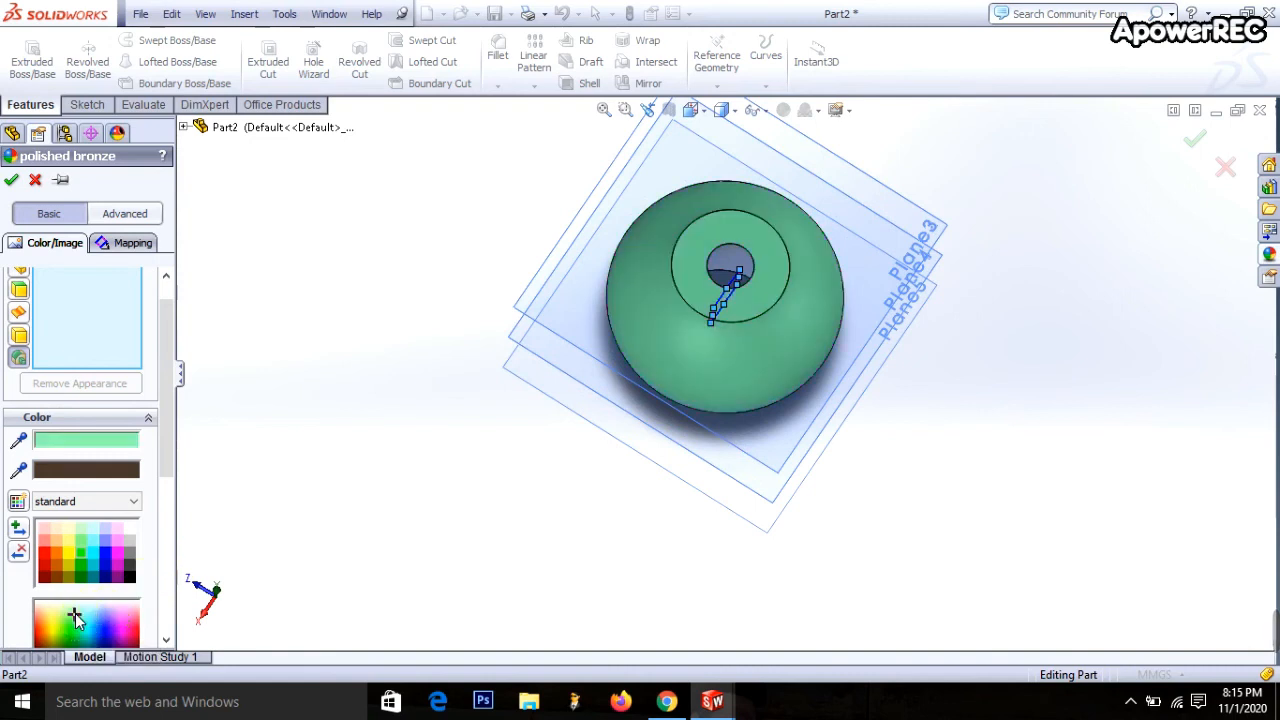
click(100, 628)
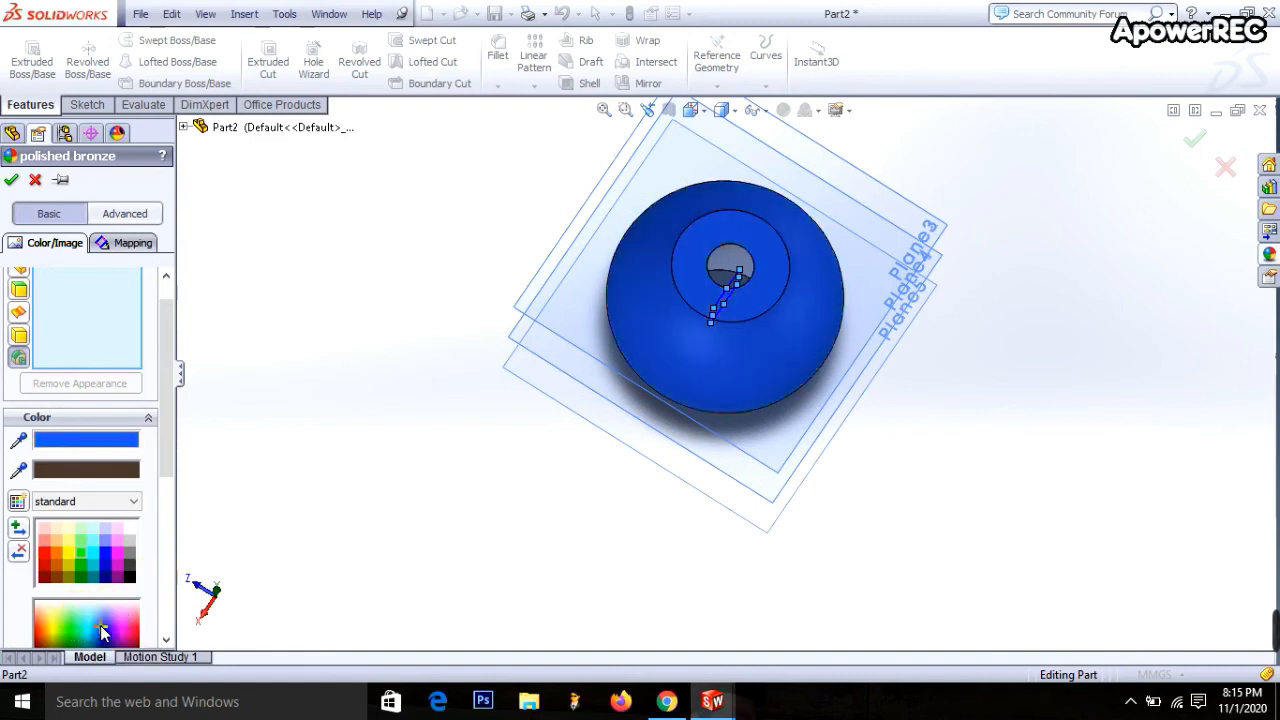
click(12, 181)
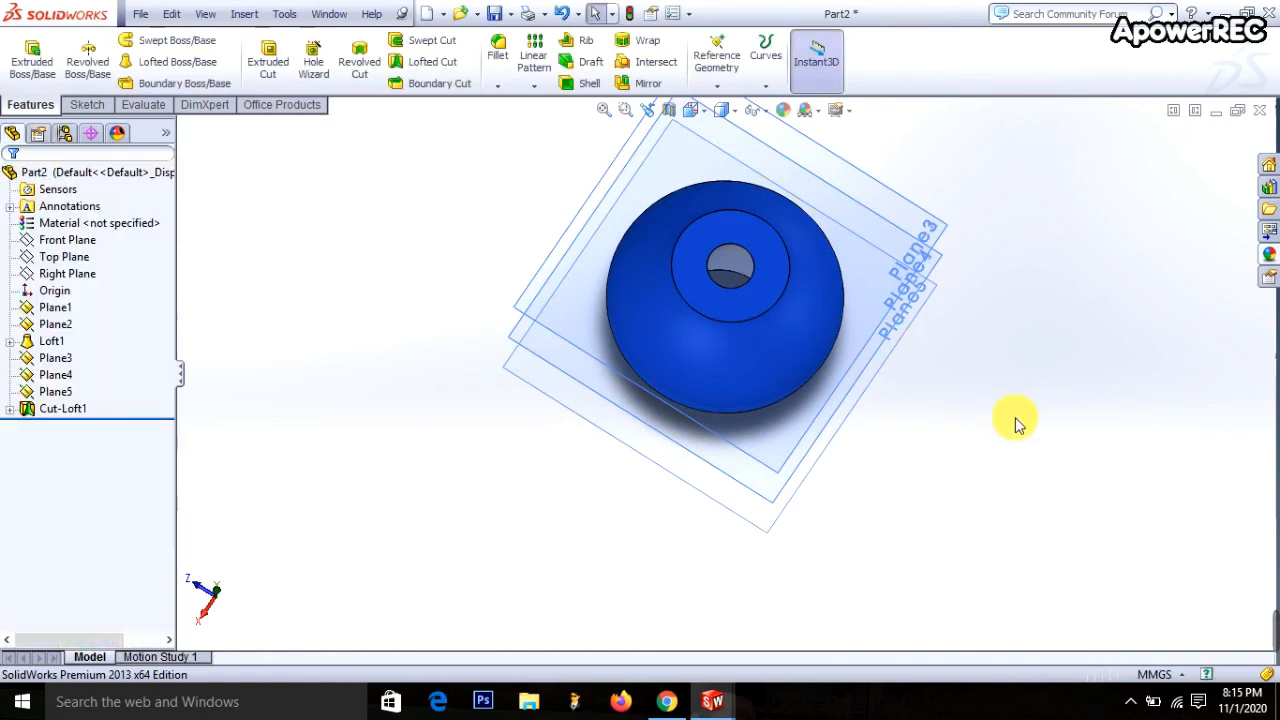
Preview a section view through the Front Plane to inspect the inner cavity and cancel it
middle_drag(1014, 423, 590, 400)
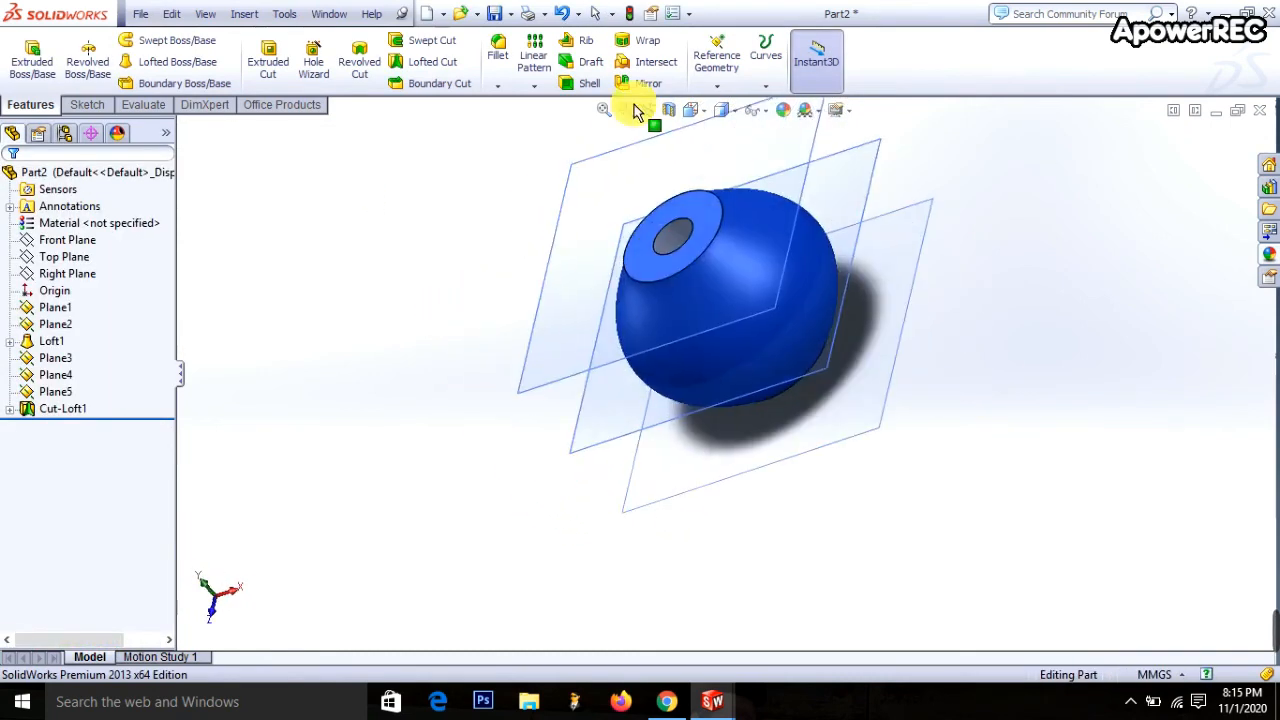
click(668, 112)
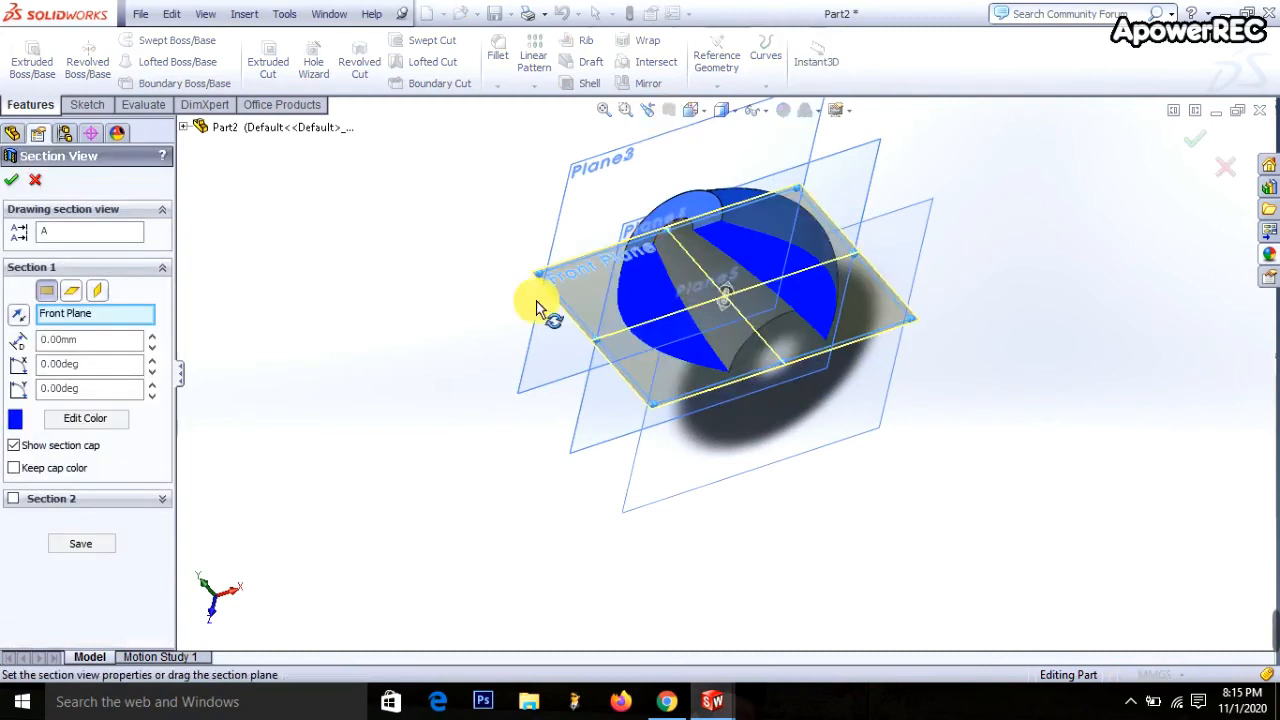
middle_drag(537, 300, 370, 290)
click(40, 180)
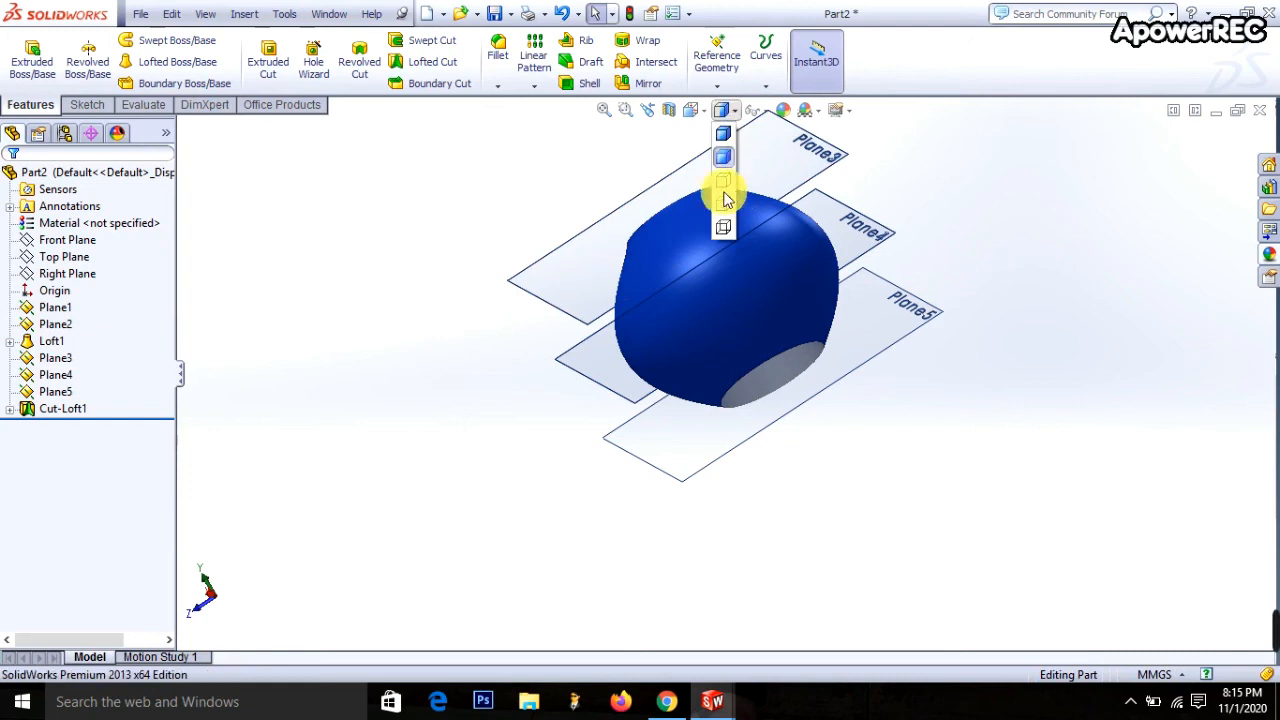
Examine the part in hidden-lines-removed and shaded display, checking the tapered through hole from both ends
middle_drag(928, 210, 855, 315)
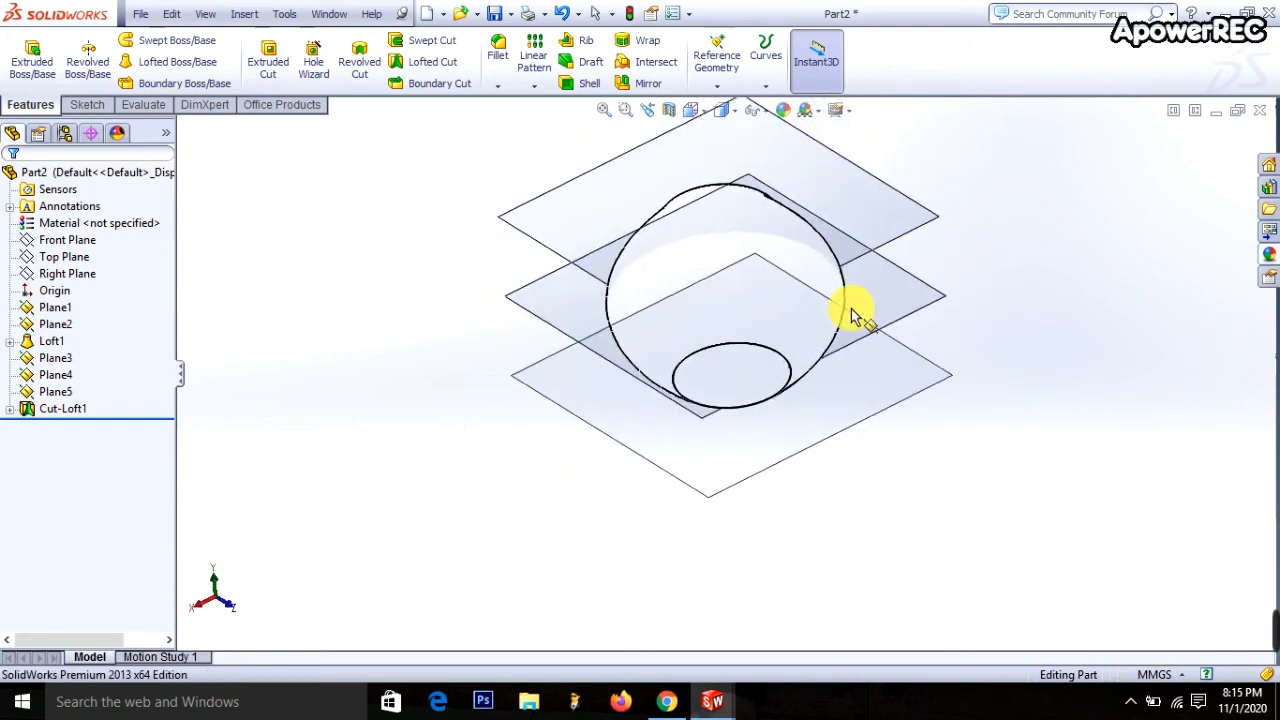
middle_drag(913, 163, 730, 140)
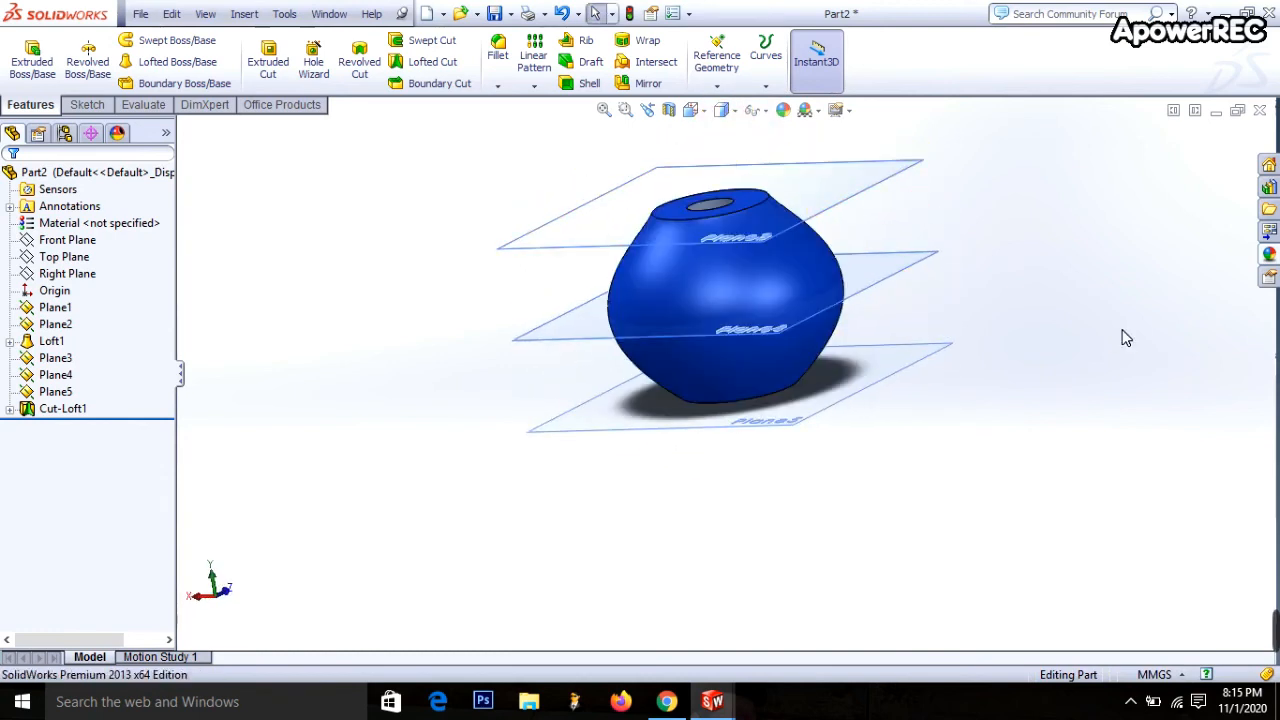
mouse_move(1077, 320)
middle_down()
mouse_move(903, 297)
mouse_move(820, 429)
mouse_move(606, 547)
mouse_move(837, 520)
mouse_move(900, 530)
middle_up()
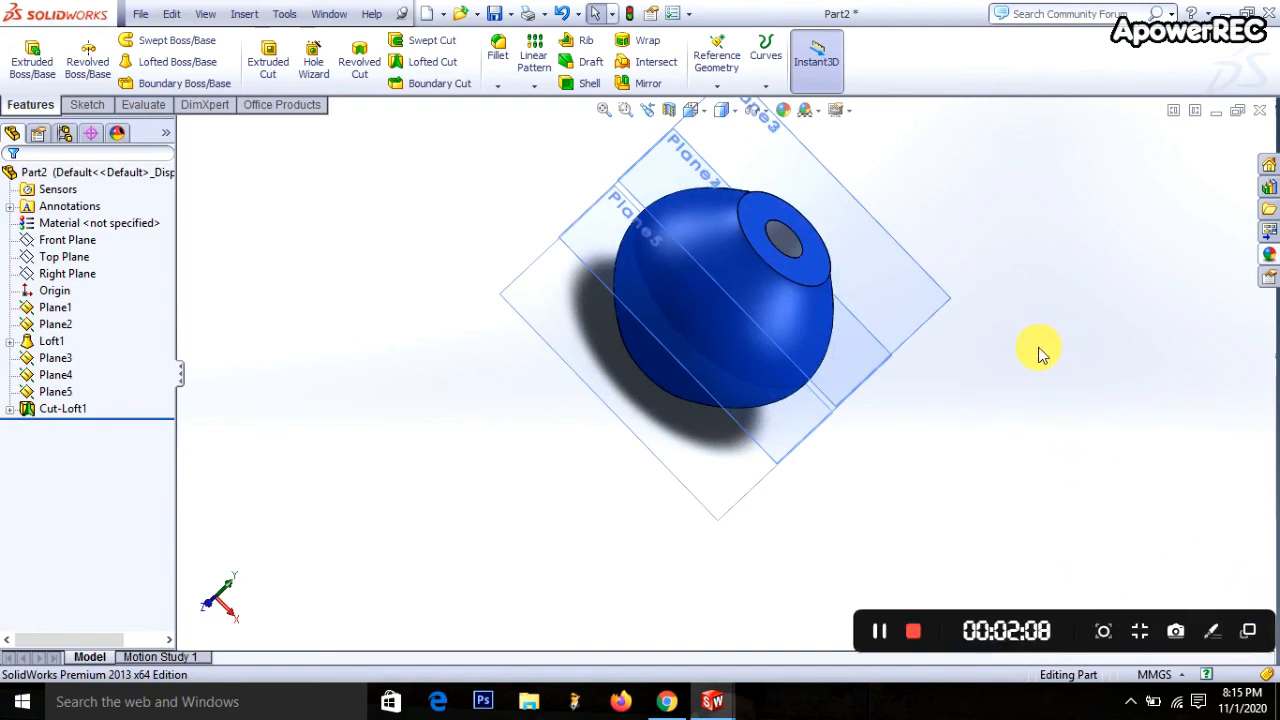
middle_drag(1040, 352, 663, 343)
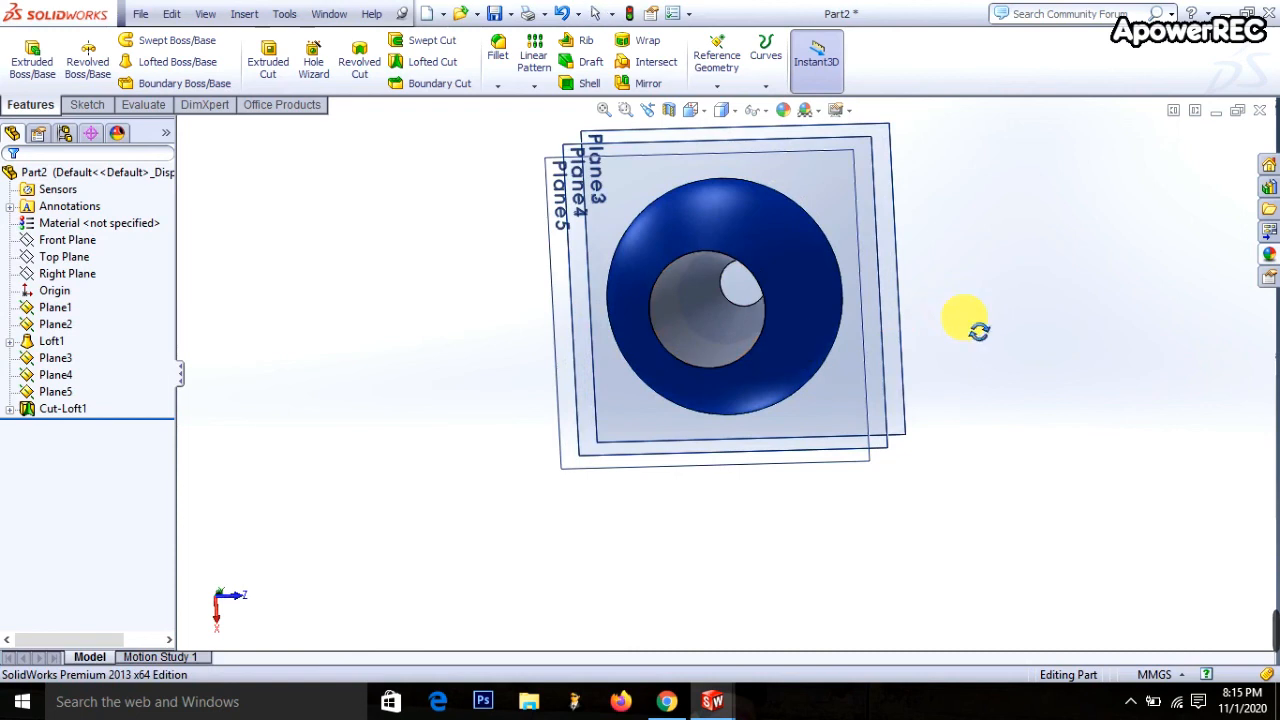
middle_drag(965, 320, 931, 180)
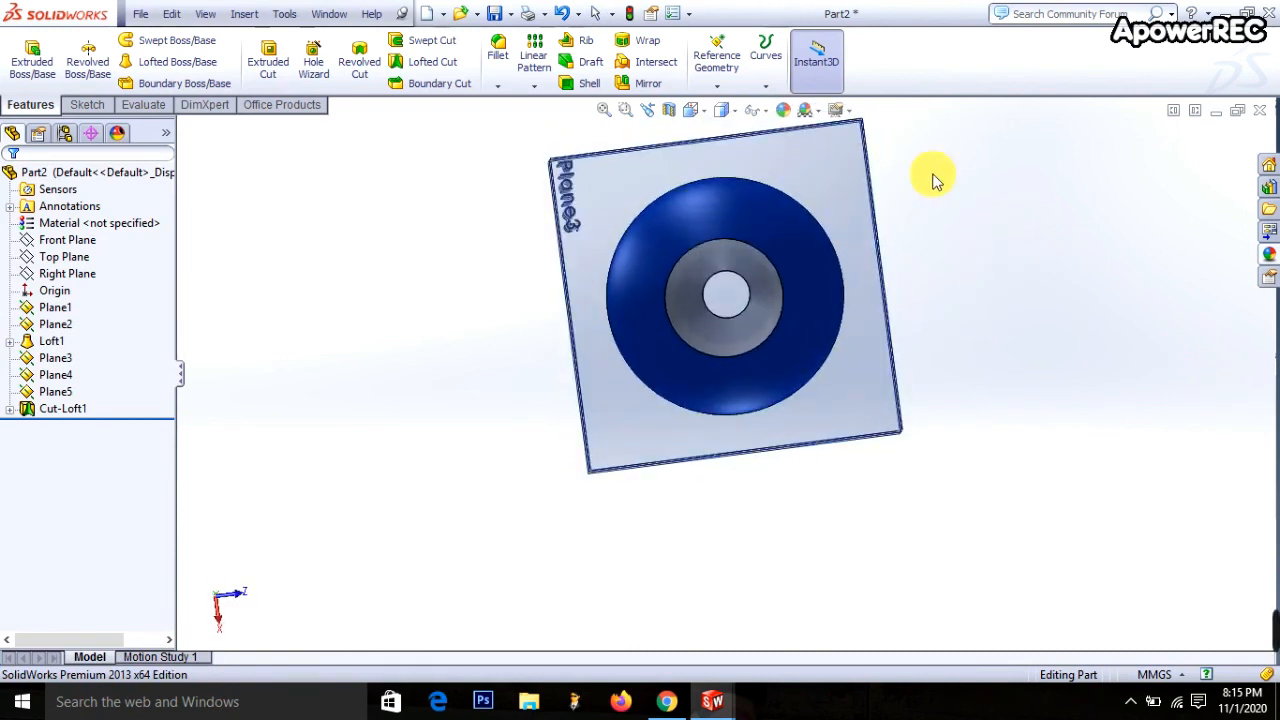
Check the tapered hole's wall profile with another Front Plane section preview from the base side, closing it without saving
click(674, 111)
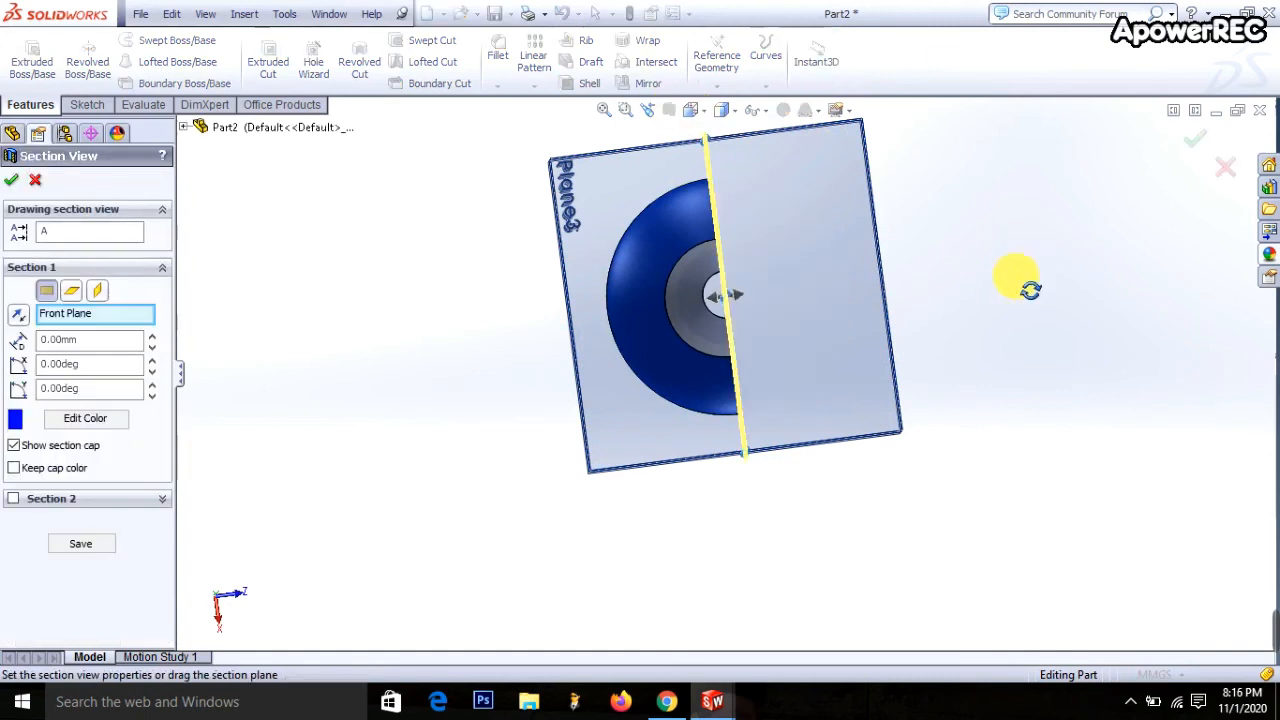
middle_drag(1020, 277, 945, 320)
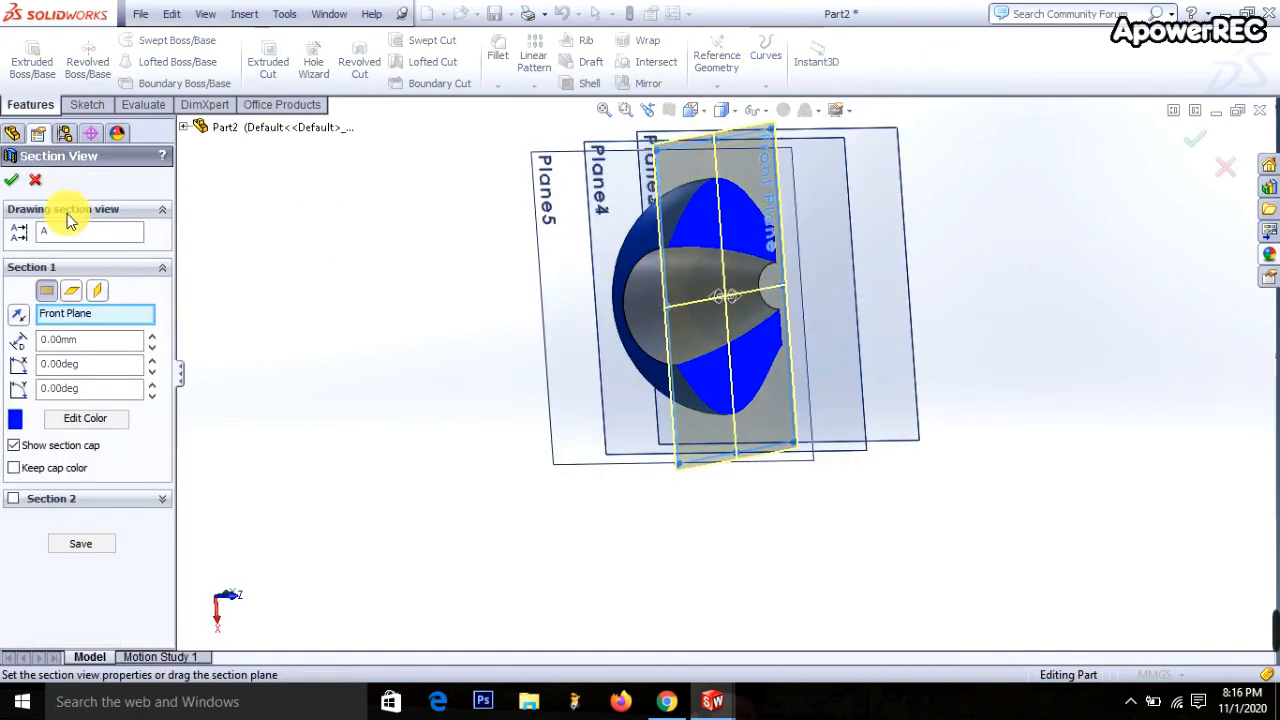
click(35, 181)
mouse_move(1252, 620)
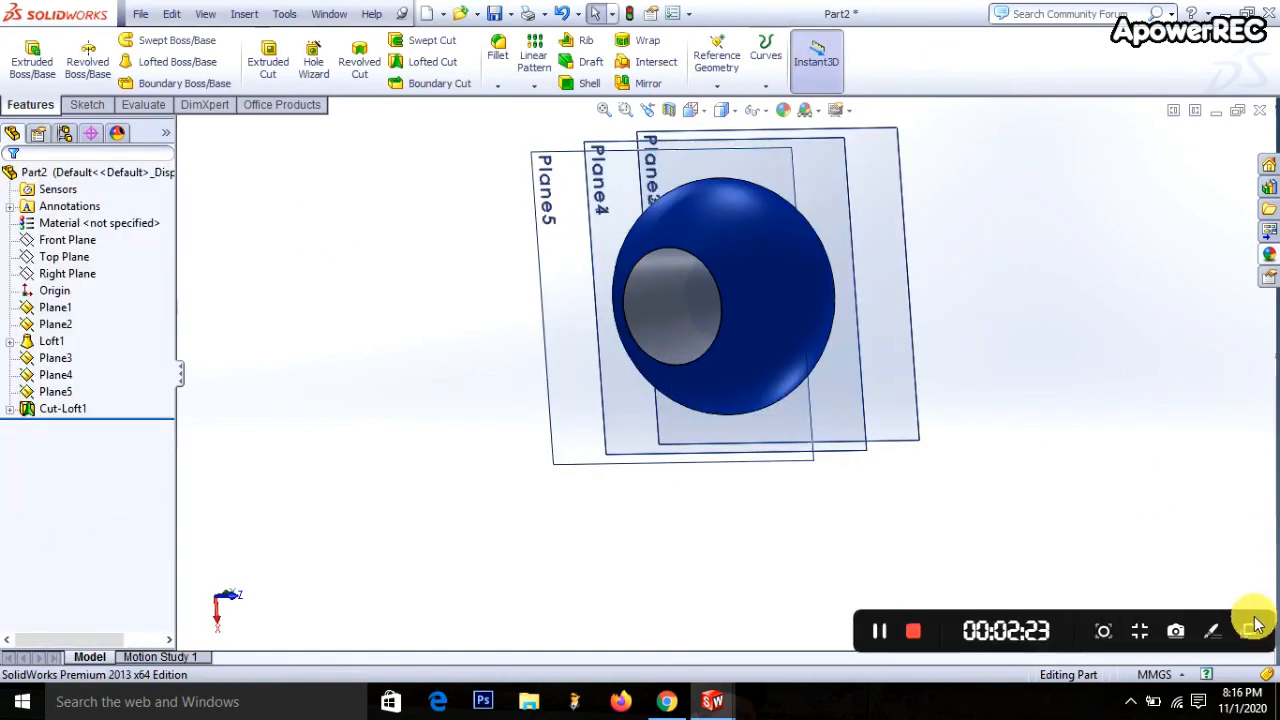